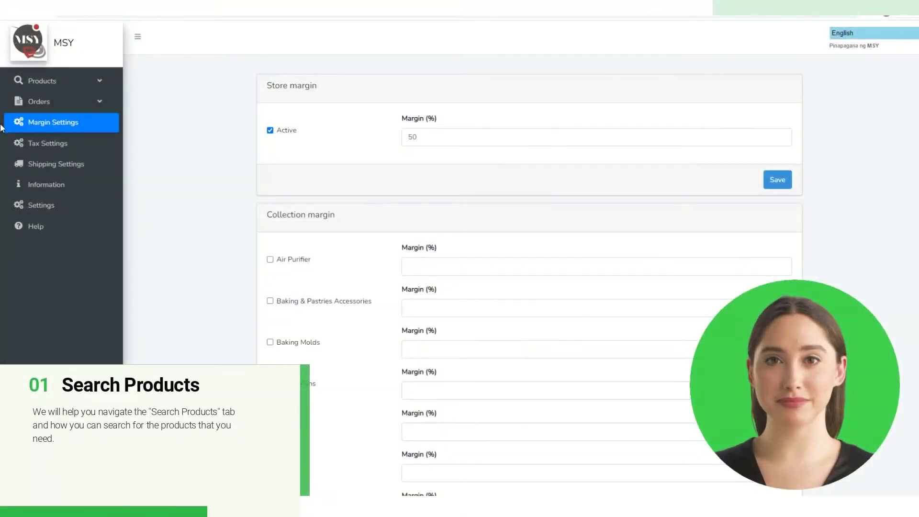
# - Expand the Products menu in the sidebar to reveal the product pages
pyautogui.click(63, 84)
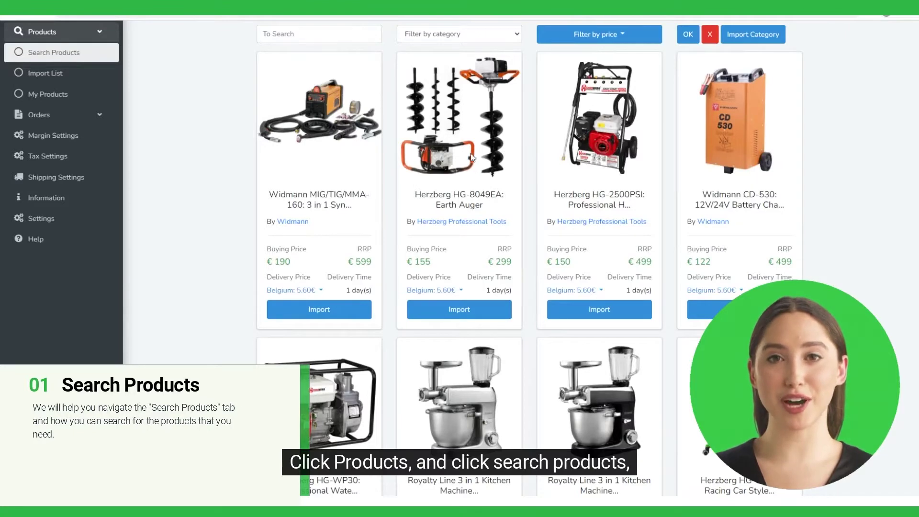
# - Search the product catalogue for the brand Herzberg
pyautogui.scroll(-4, 471, 158)
pyautogui.scroll(5, 575, 165)
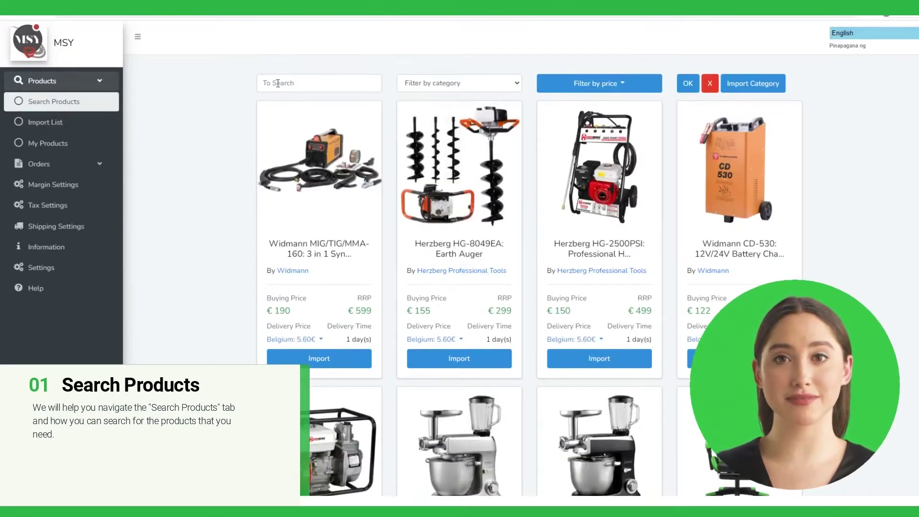
pyautogui.click(301, 82)
pyautogui.write('Herzberg')
pyautogui.press('Return')
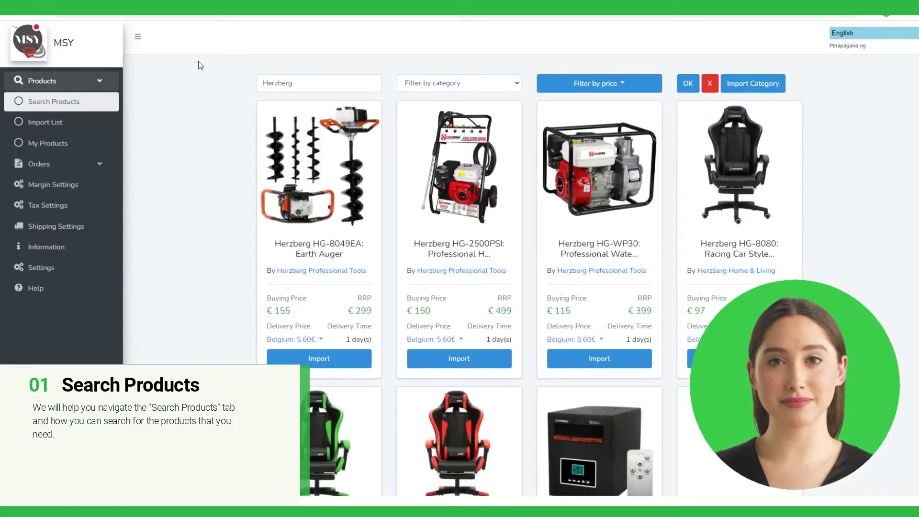
# - Replace the search term with product code HG-5012 and run it
pyautogui.doubleClick(301, 80)
pyautogui.write('HG-5012')
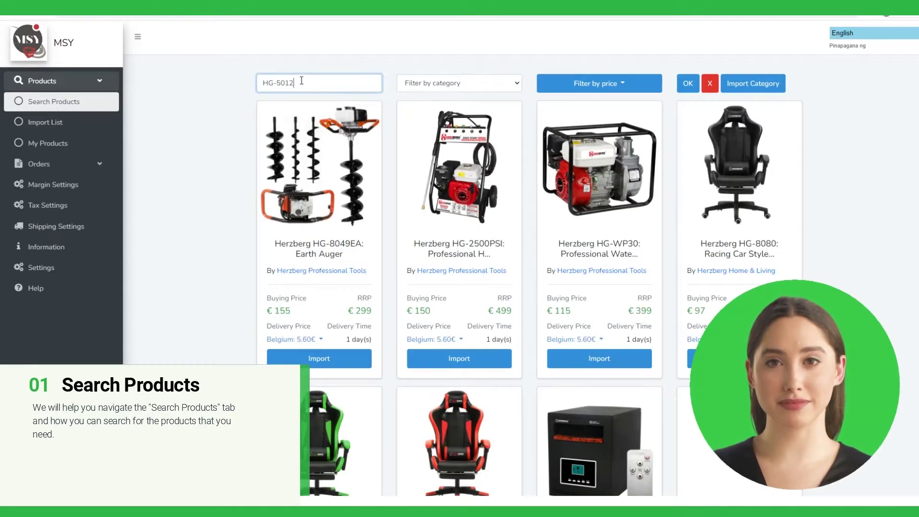
pyautogui.press('Return')
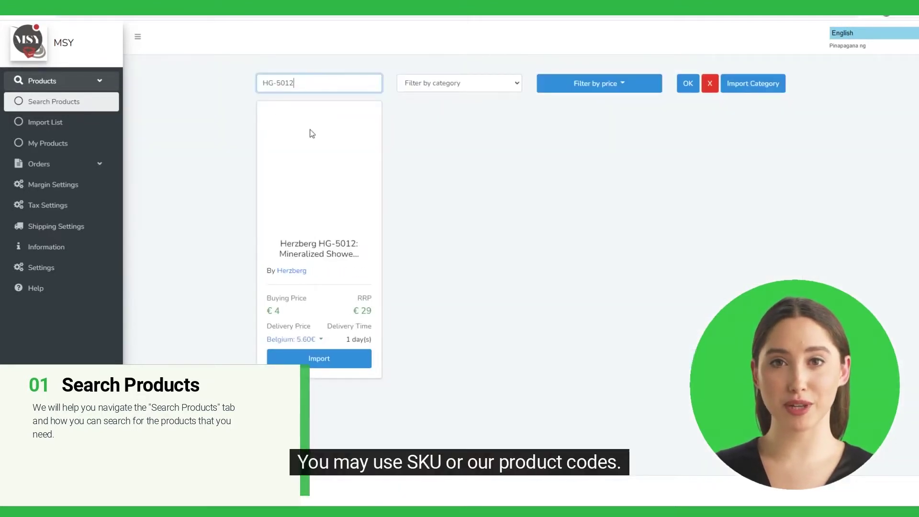
pyautogui.scroll(-1, 533, 231)
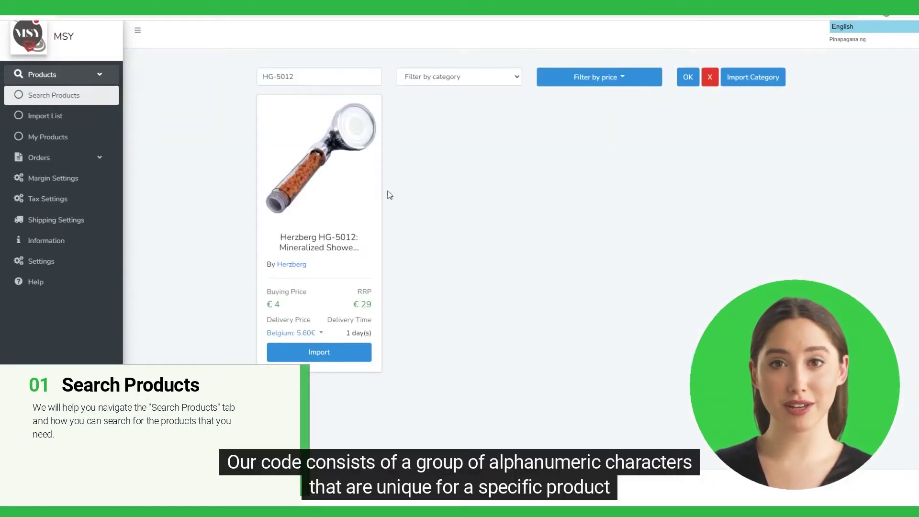
# - Search for 'Gaming Chair', then clear the search box
pyautogui.doubleClick(299, 73)
pyautogui.hotkey('ctrl', 'a')
pyautogui.write('Gaming Chair')
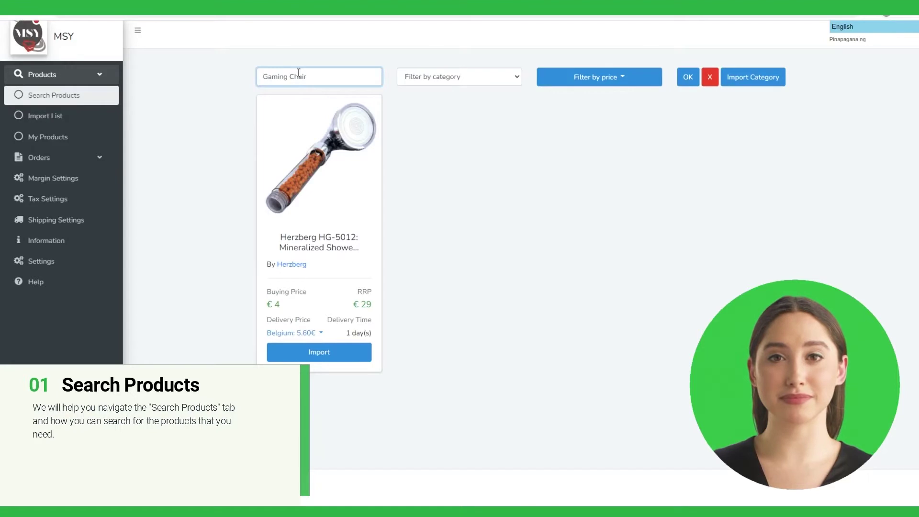
pyautogui.press('Return')
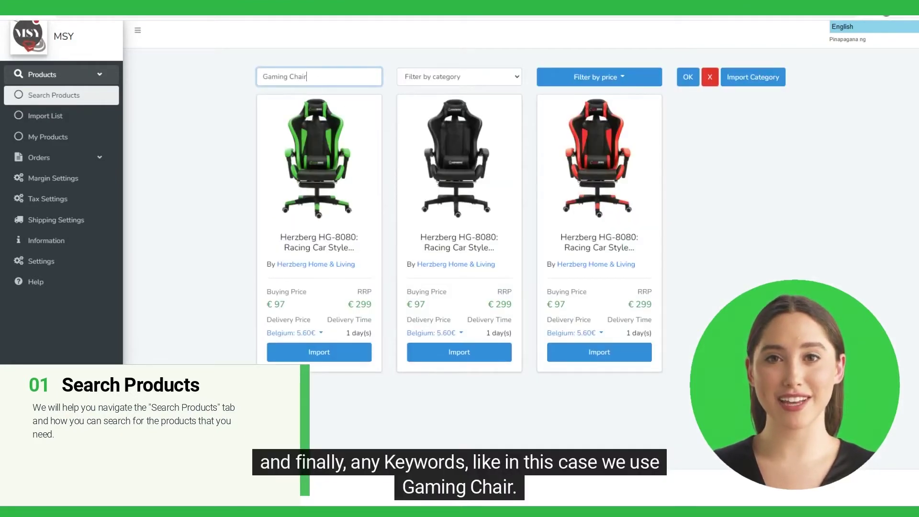
pyautogui.tripleClick(321, 76)
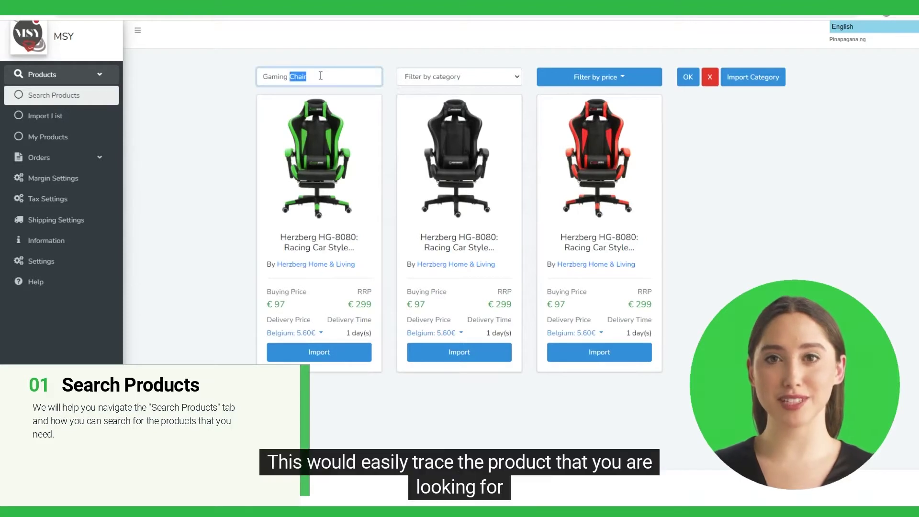
pyautogui.press('BackSpace')
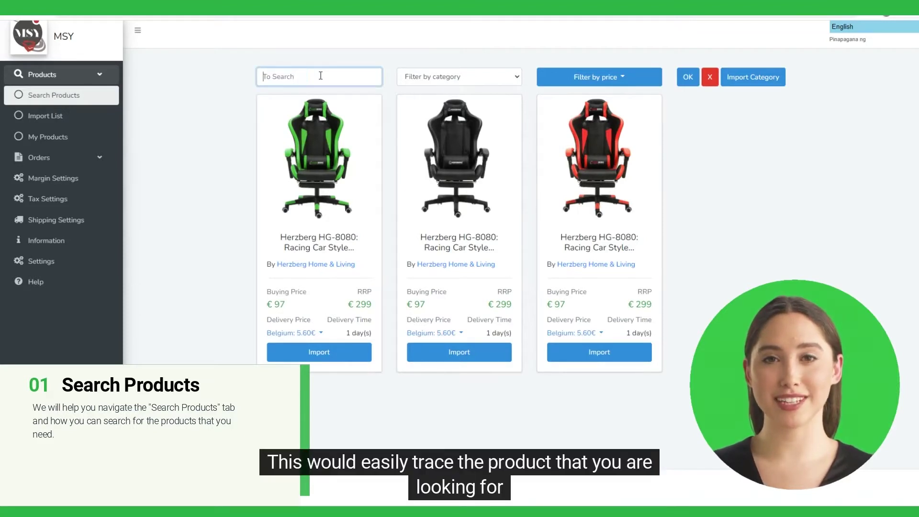
# - Show the category filter list with Appliances, Home Appliance, Kitchen Appliance and Care & Beauty
pyautogui.click(453, 78)
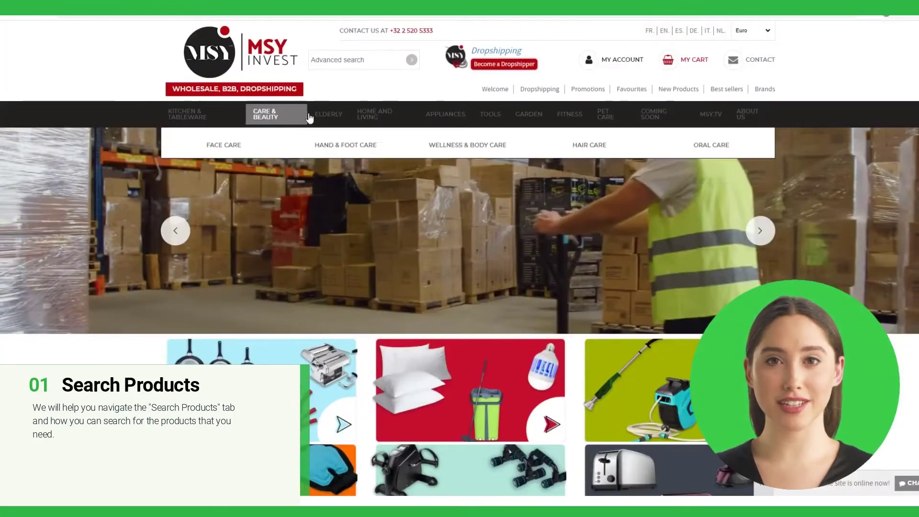
pyautogui.moveTo(507, 115)
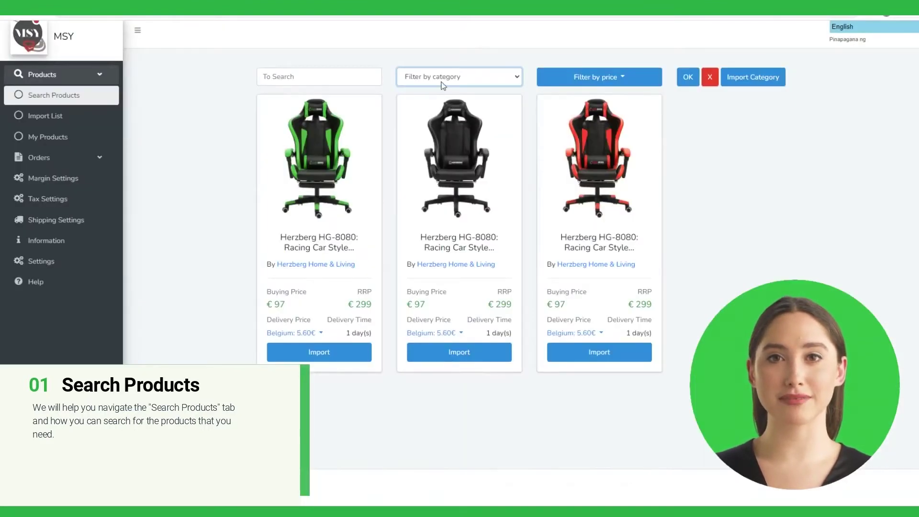
pyautogui.click(446, 77)
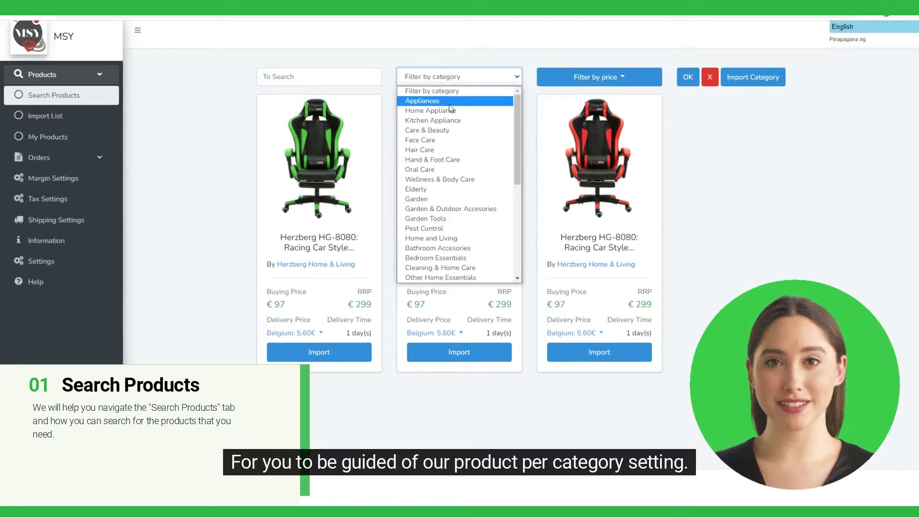
# - Filter products to the Home Appliance category, then reset the category to no filter
pyautogui.click(899, 190)
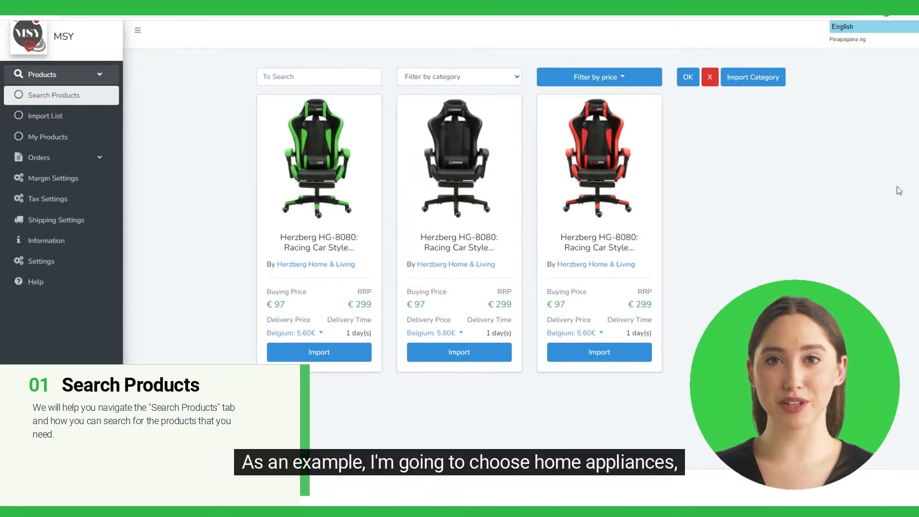
pyautogui.click(454, 85)
pyautogui.click(447, 114)
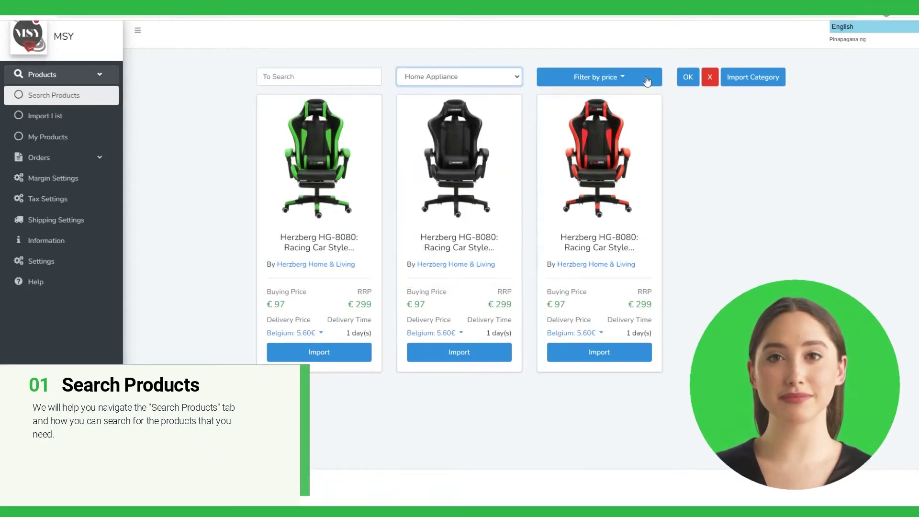
pyautogui.click(687, 79)
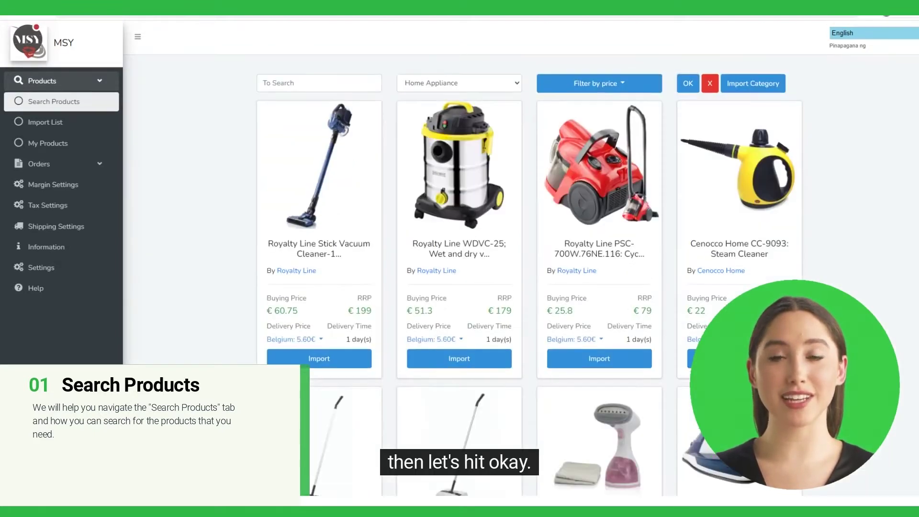
pyautogui.scroll(-6, 447, 221)
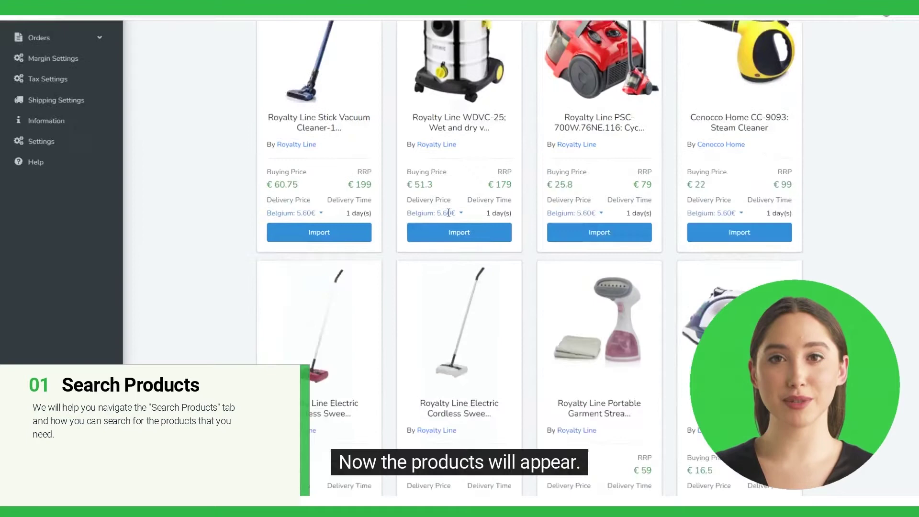
pyautogui.scroll(6, 448, 220)
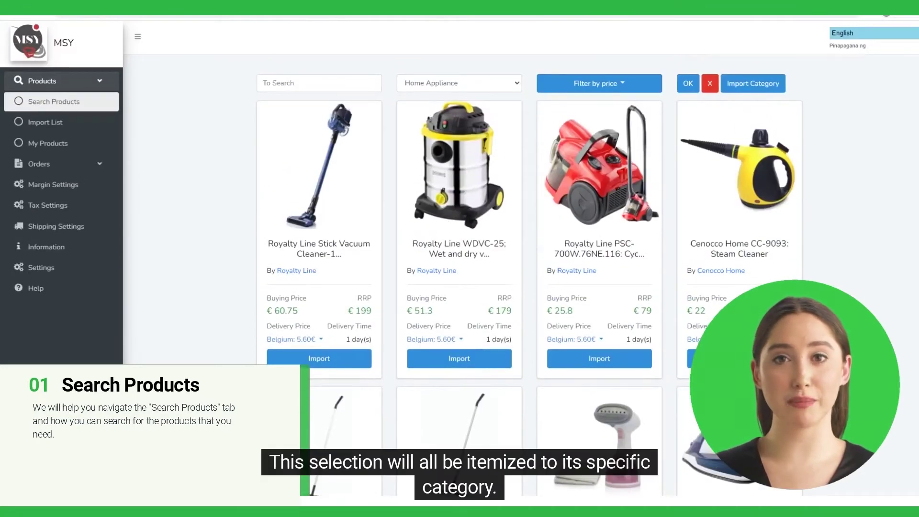
pyautogui.click(441, 86)
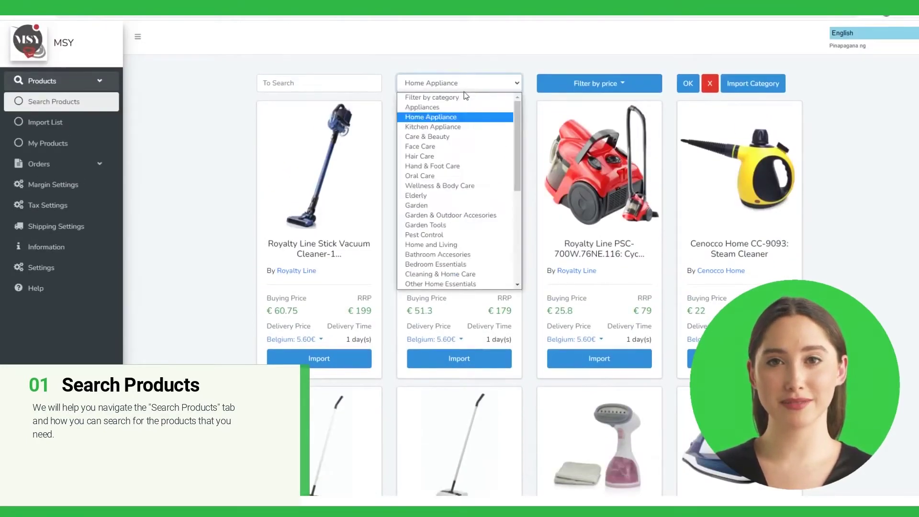
pyautogui.click(452, 98)
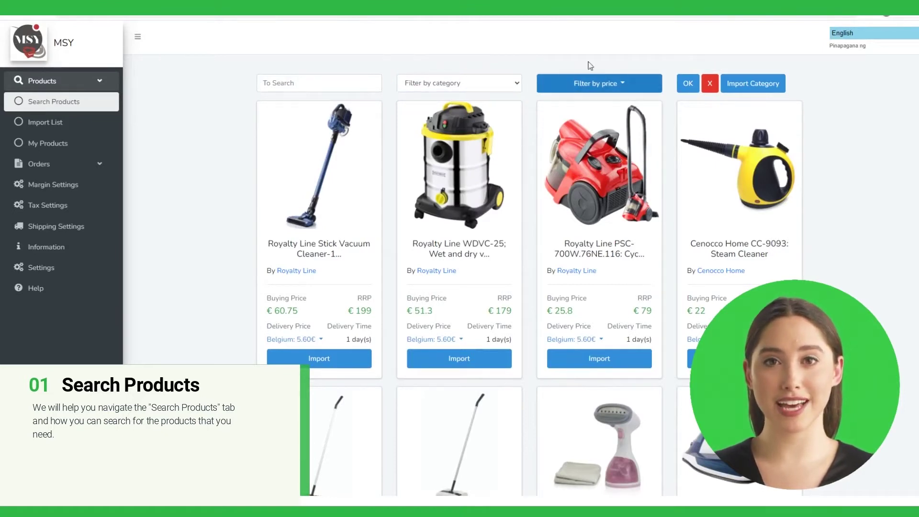
# - Lower the price filter's maximum so the €1–€96 range is applied
pyautogui.moveTo(592, 93)
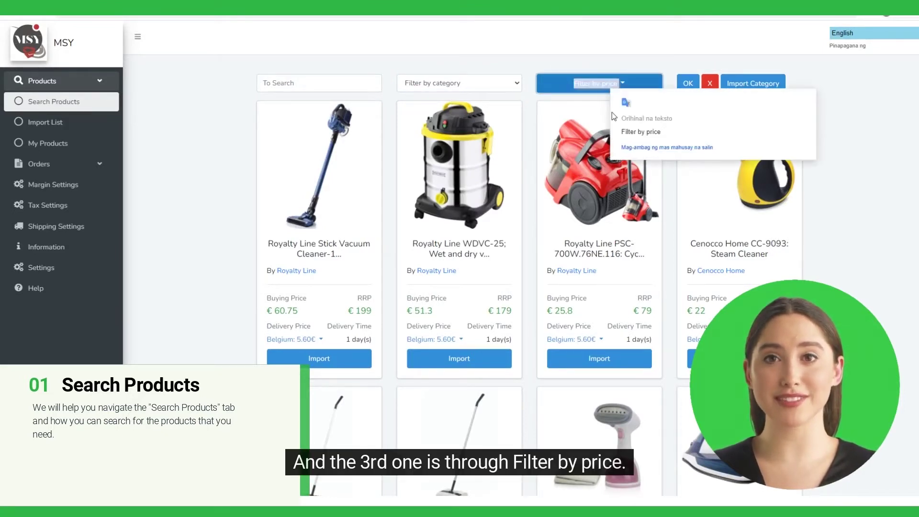
pyautogui.click(594, 85)
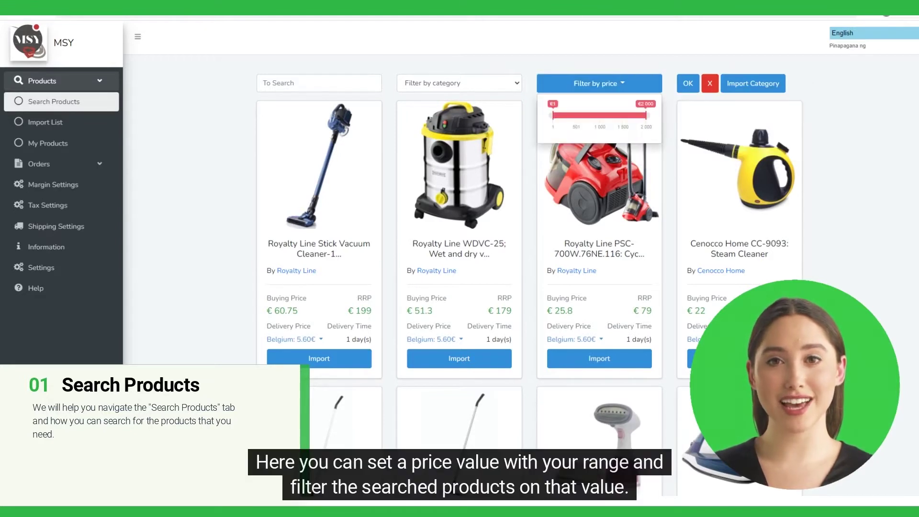
pyautogui.moveTo(647, 118); pyautogui.dragTo(558, 116)
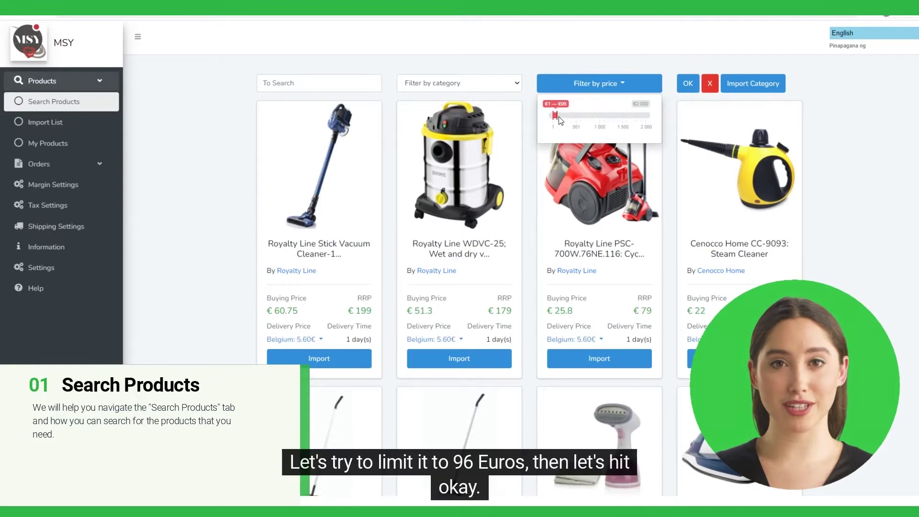
pyautogui.click(686, 84)
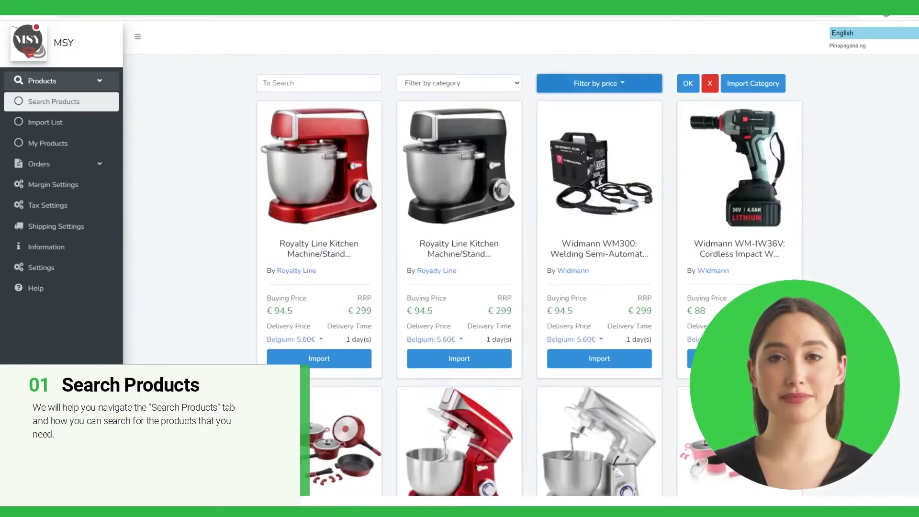
pyautogui.scroll(-5, 556, 216)
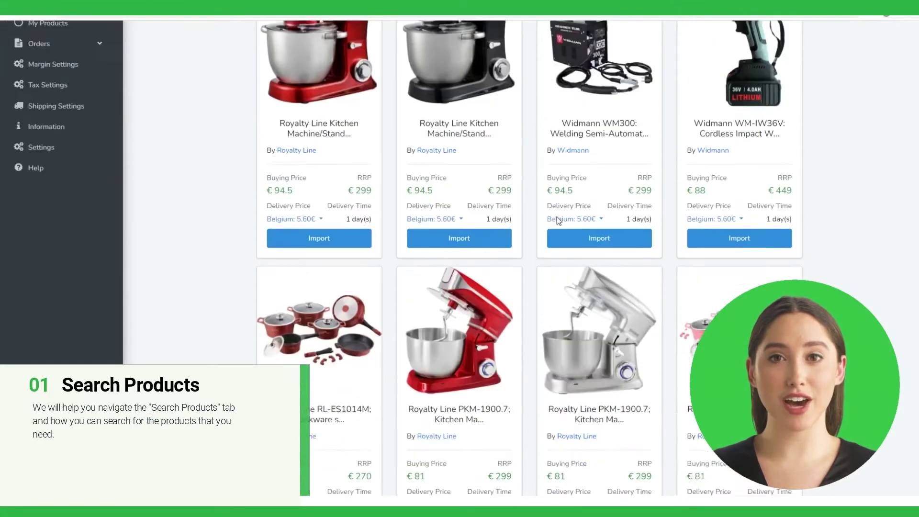
pyautogui.scroll(5, 559, 223)
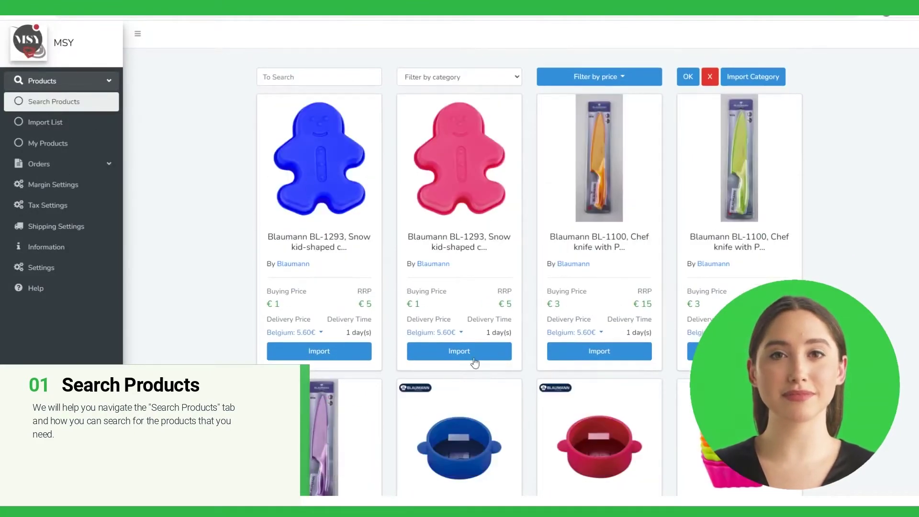
# - Import the green Herzberg HG-8080 gaming chair and confirm the import
pyautogui.scroll(-5, 525, 242)
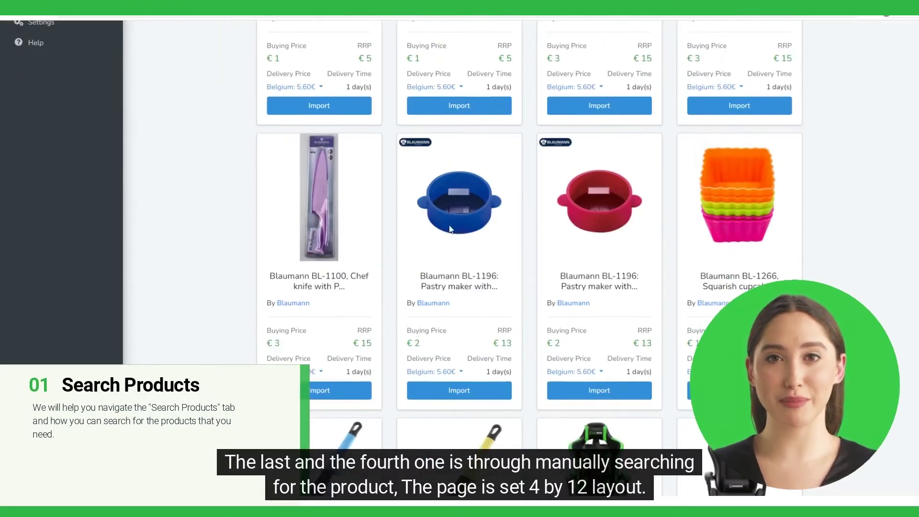
pyautogui.scroll(-5, 454, 244)
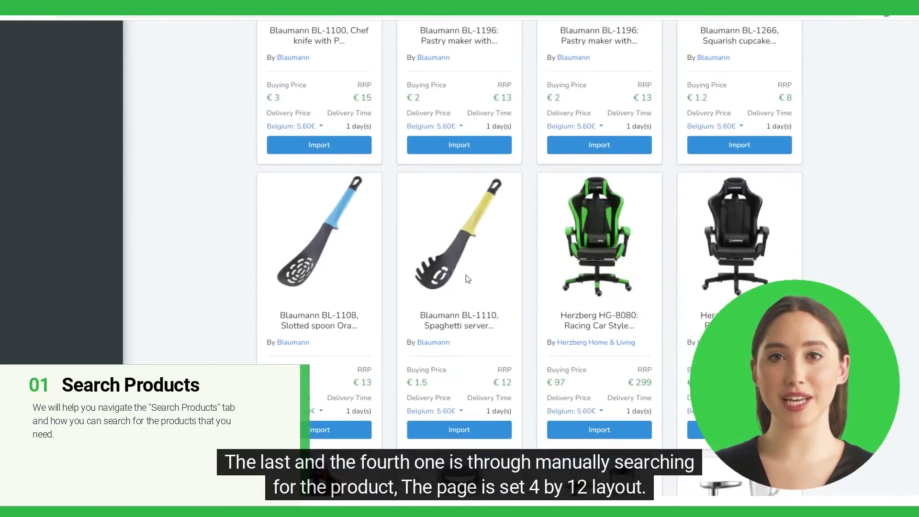
pyautogui.scroll(-15, 466, 274)
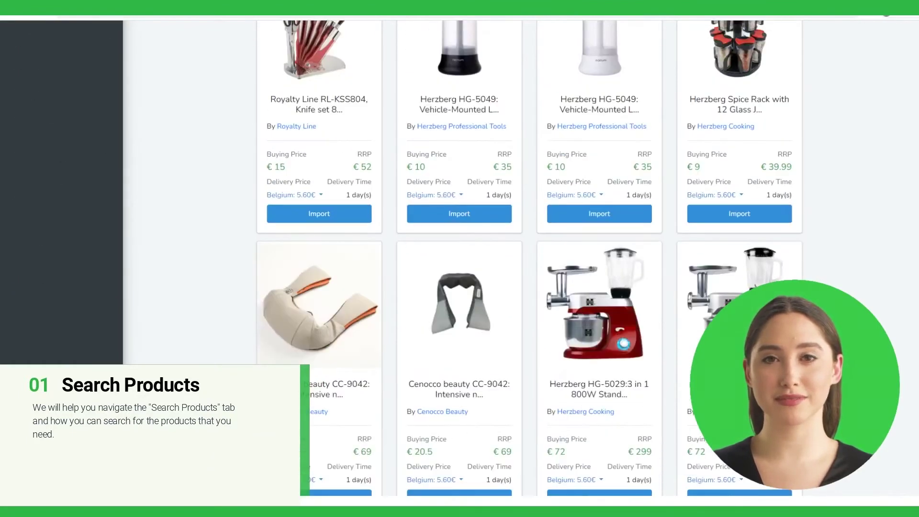
pyautogui.scroll(-10, 466, 275)
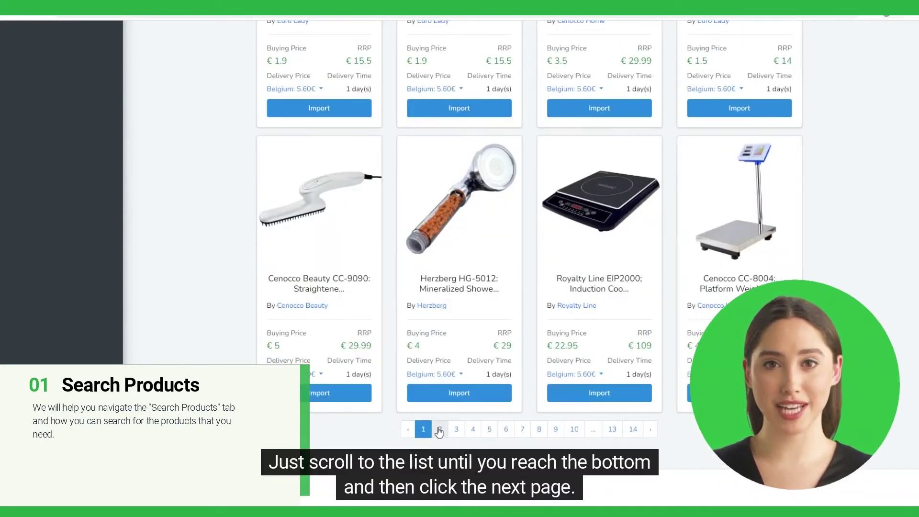
pyautogui.scroll(10, 551, 247)
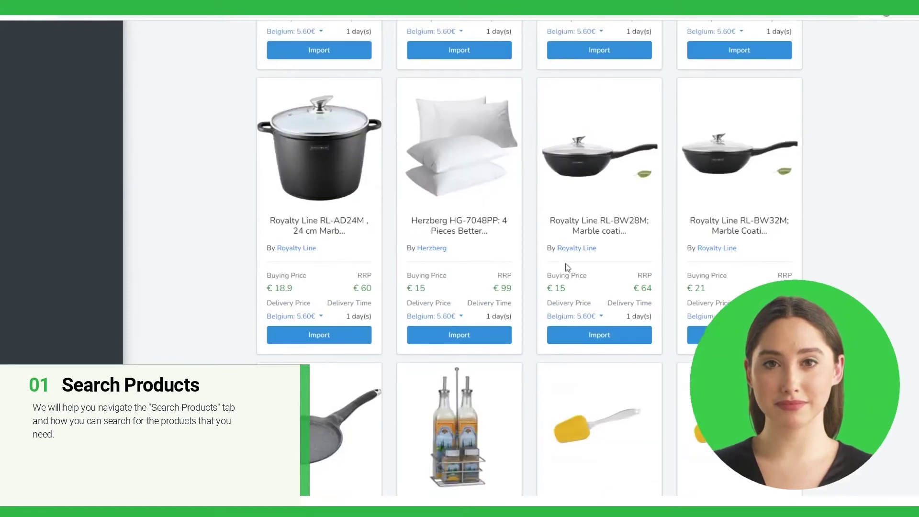
pyautogui.scroll(-5, 552, 247)
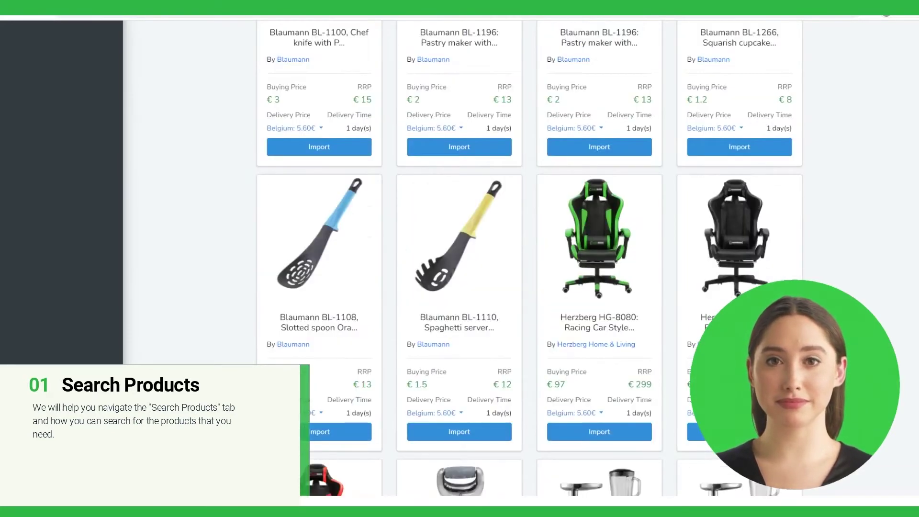
pyautogui.click(604, 433)
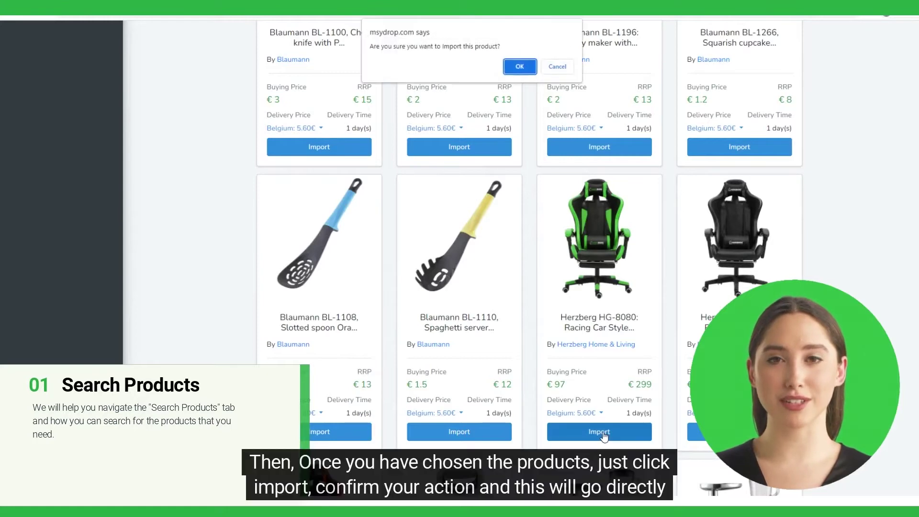
pyautogui.click(514, 70)
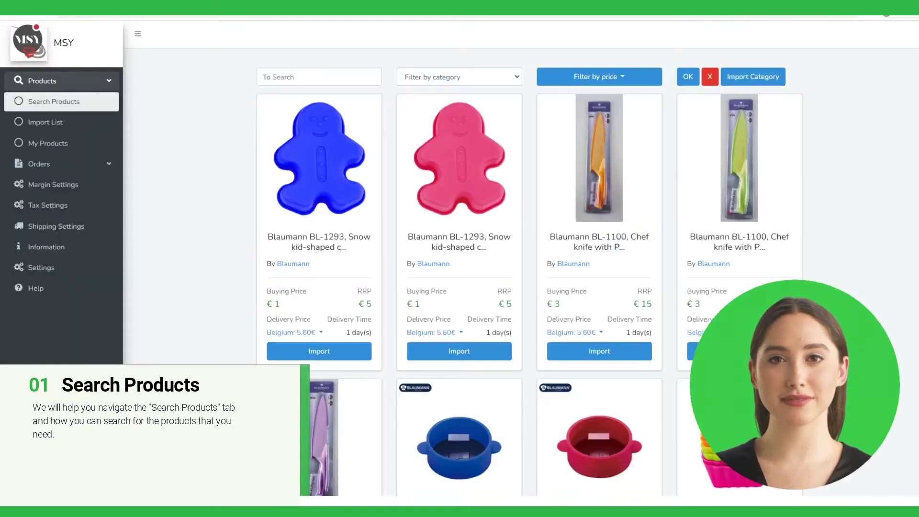
# - Filter to Home Appliance and start an Import Category, then cancel it
pyautogui.click(429, 78)
pyautogui.click(428, 111)
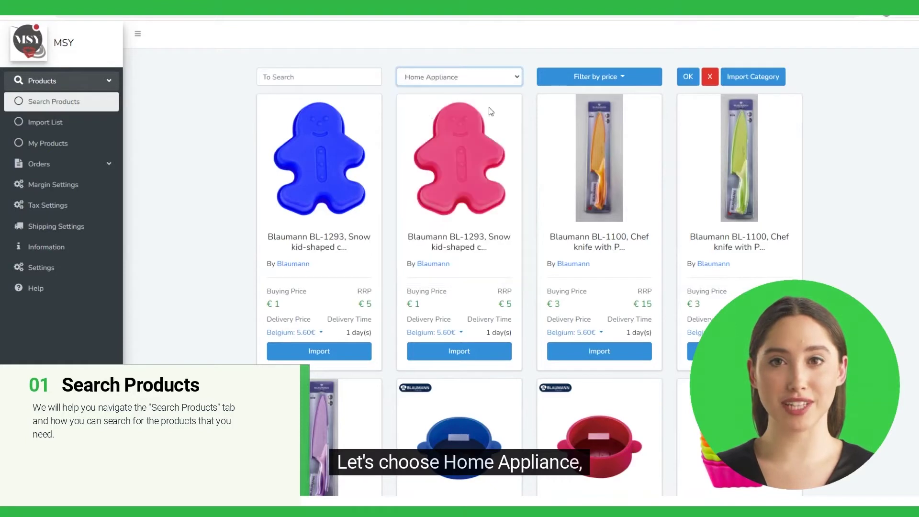
pyautogui.click(685, 79)
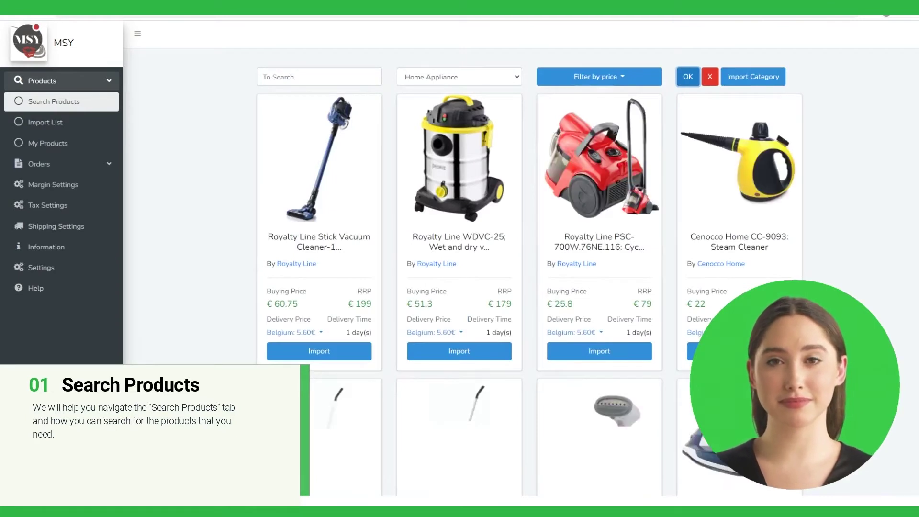
pyautogui.click(746, 81)
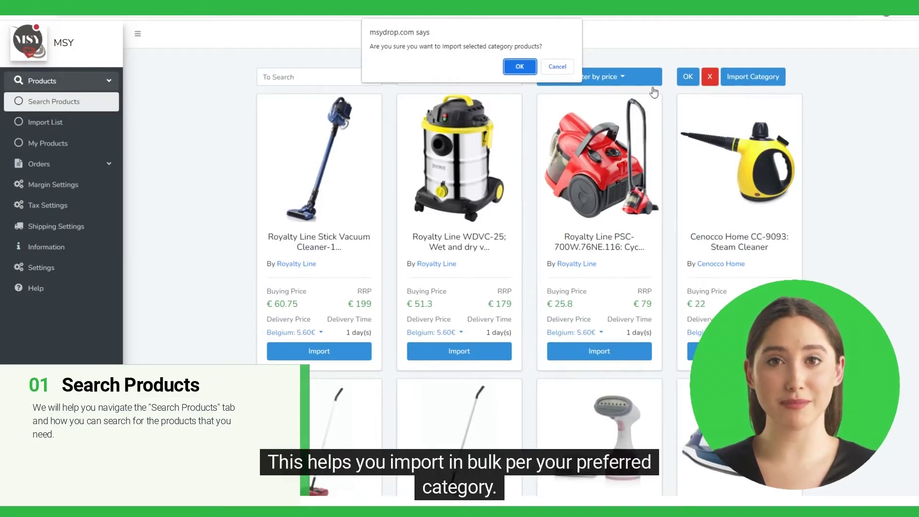
pyautogui.click(563, 69)
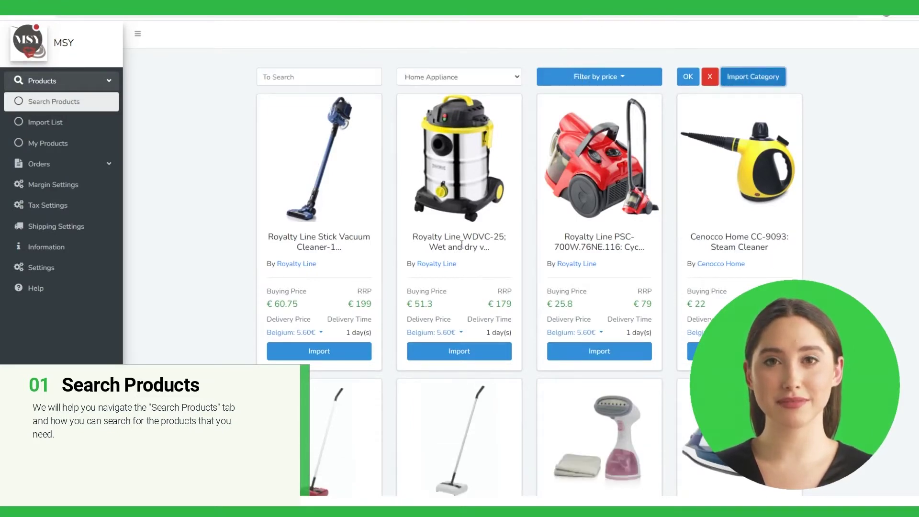
# - Bulk-import all Home Appliance products and confirm the category import
pyautogui.scroll(-4, 485, 239)
pyautogui.scroll(-3, 504, 269)
pyautogui.scroll(4, 526, 273)
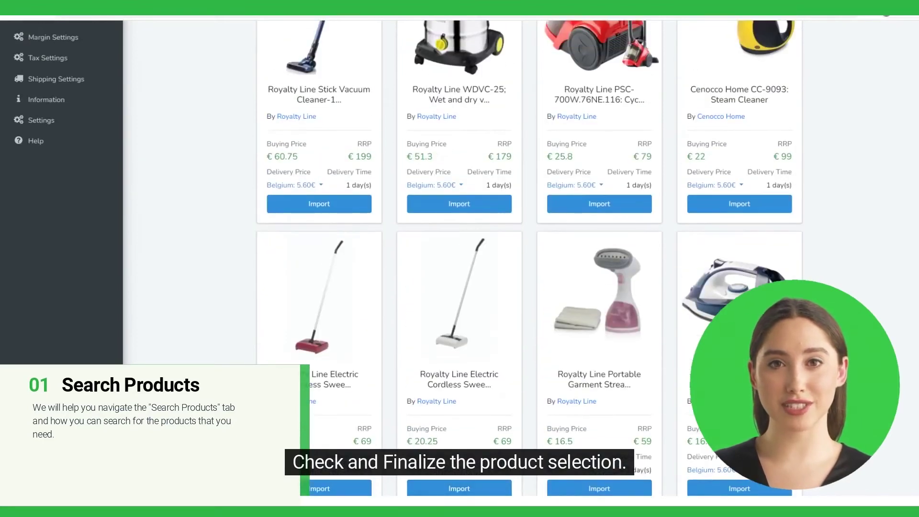
pyautogui.scroll(3, 584, 282)
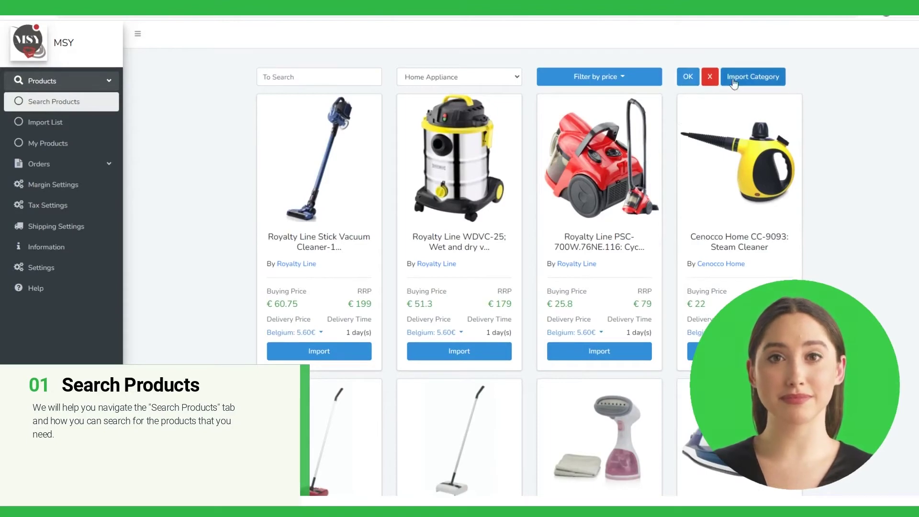
pyautogui.click(751, 77)
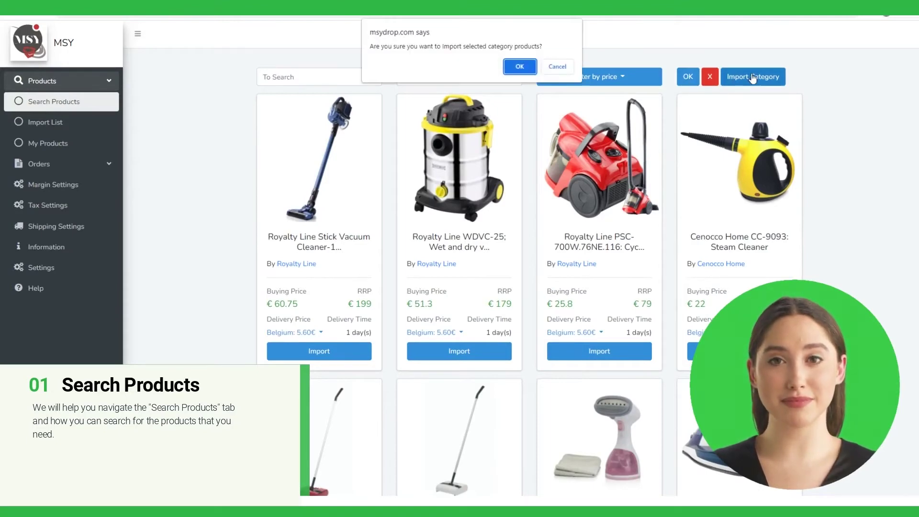
pyautogui.click(520, 66)
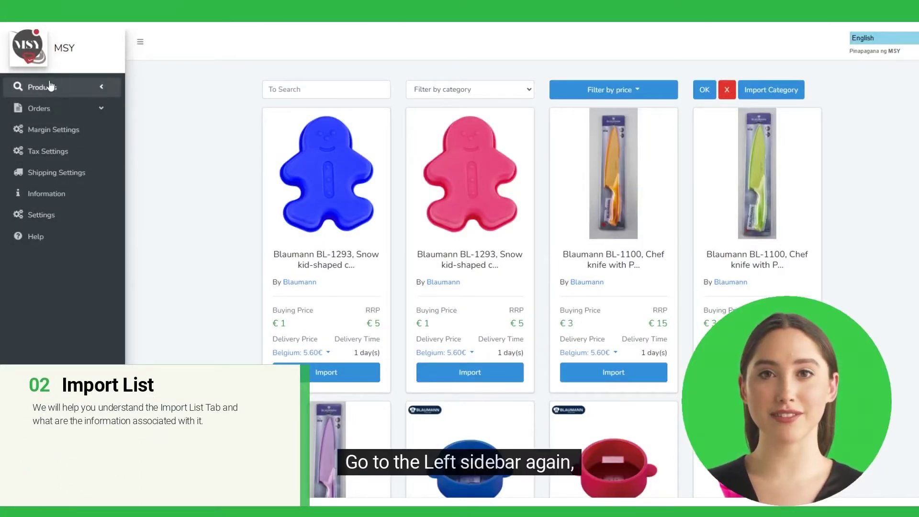
pyautogui.click(50, 86)
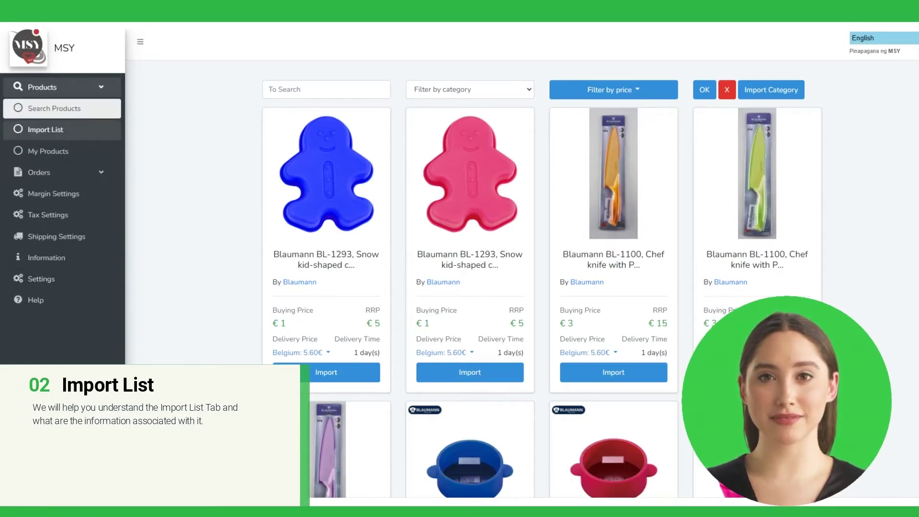
# - Go to the Import List from the Products menu
pyautogui.click(46, 129)
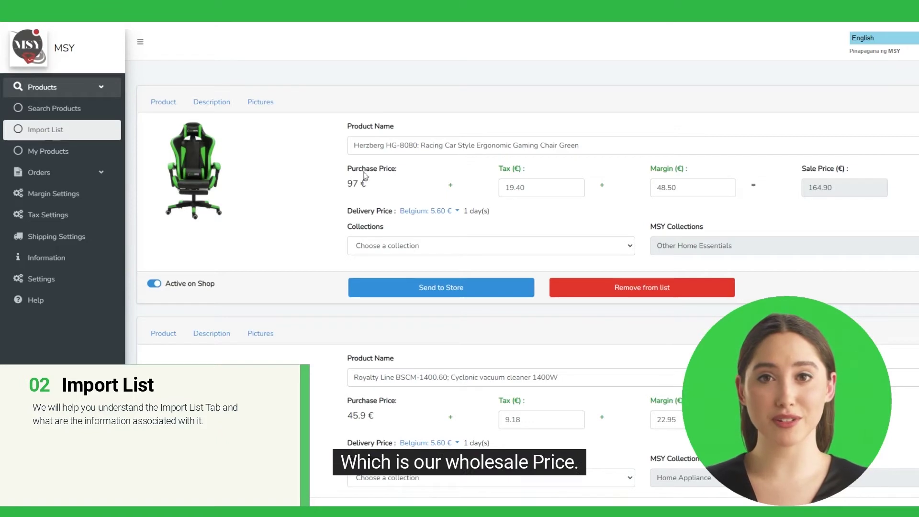
# - Highlight the gaming chair's Tax, Margin and Sale Price fields
pyautogui.moveTo(538, 167); pyautogui.dragTo(490, 169)
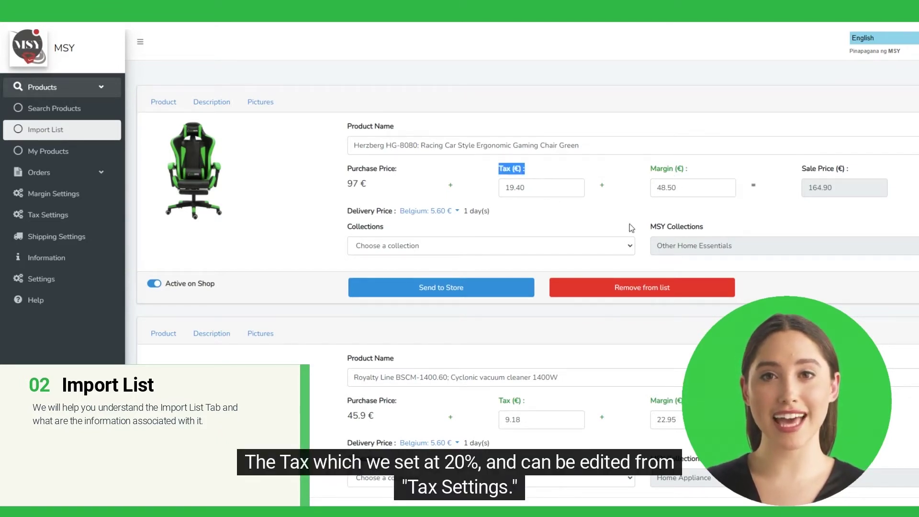
pyautogui.moveTo(689, 170); pyautogui.dragTo(649, 172)
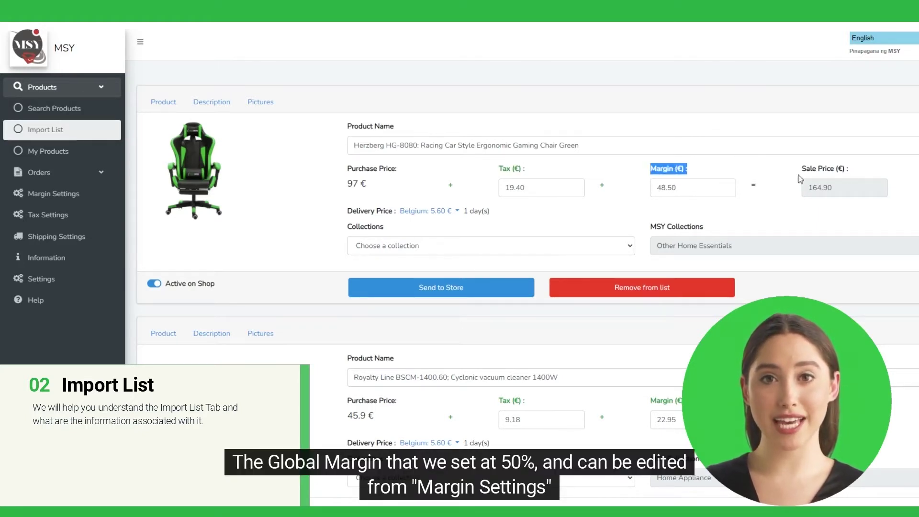
pyautogui.moveTo(852, 168); pyautogui.dragTo(823, 172)
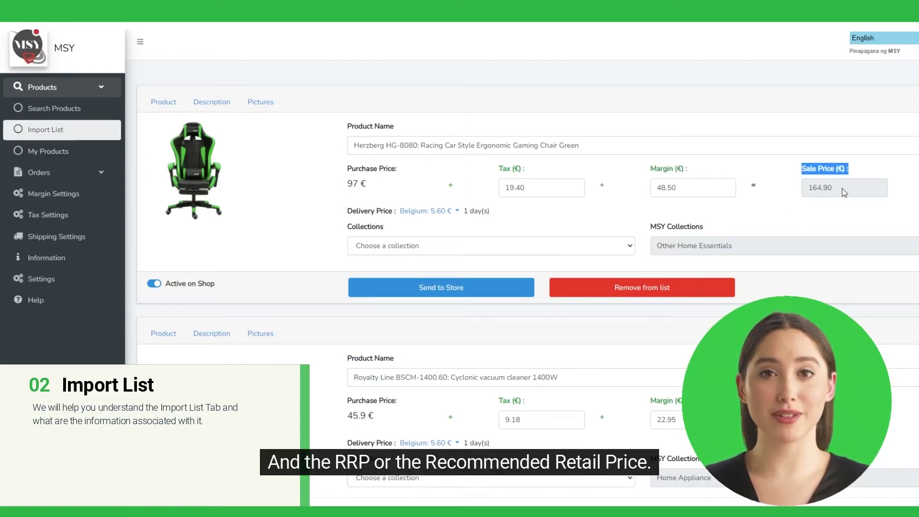
pyautogui.click(434, 223)
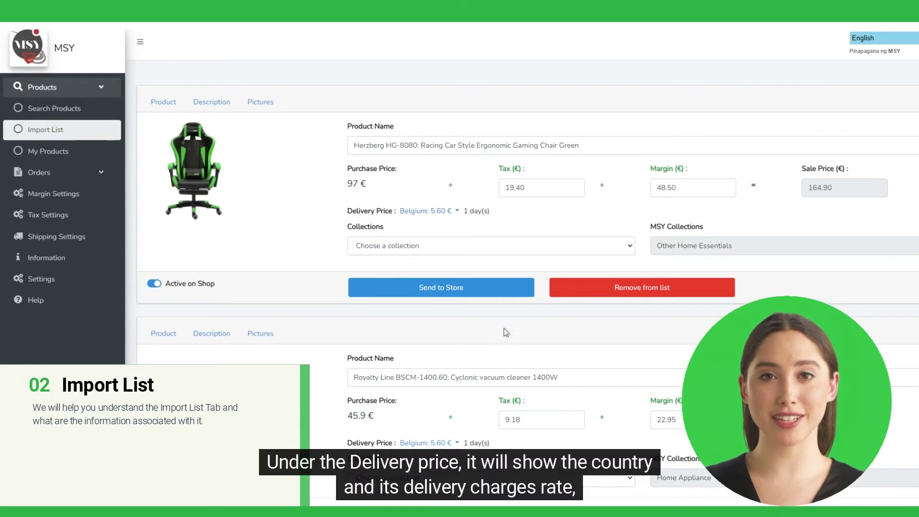
# - Try Germany, Spain and France as delivery country, finally setting Italy at €10.70
pyautogui.click(442, 215)
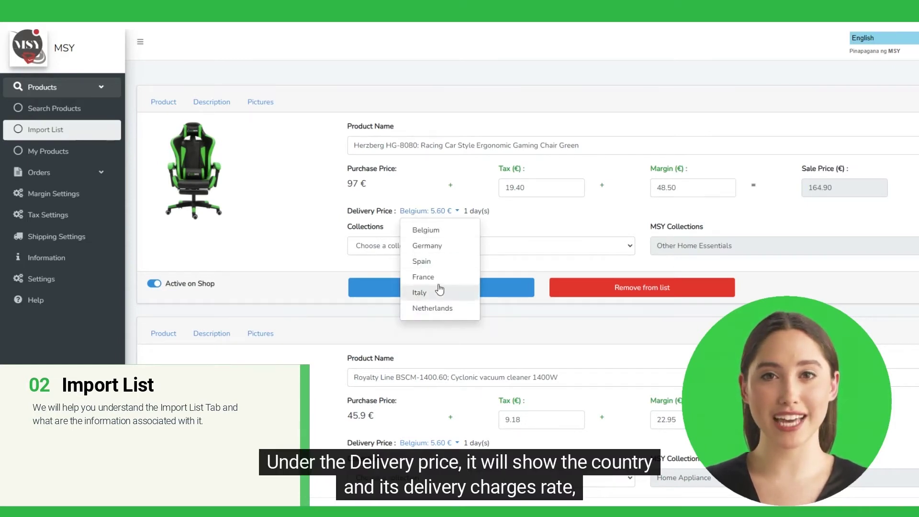
pyautogui.click(441, 249)
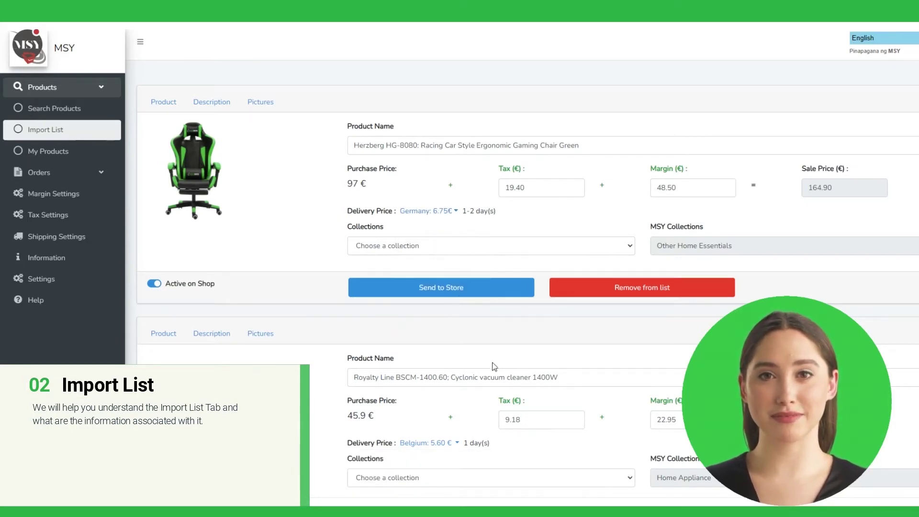
pyautogui.click(448, 217)
pyautogui.click(433, 261)
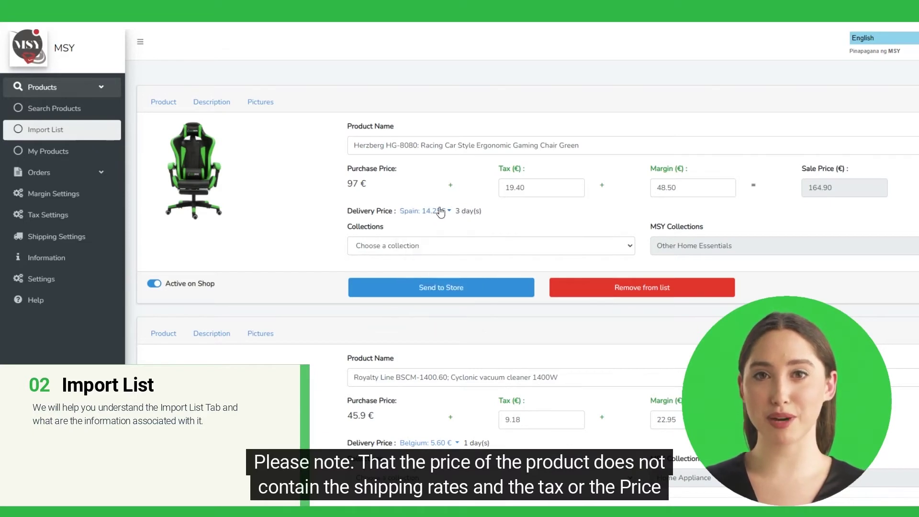
pyautogui.click(423, 215)
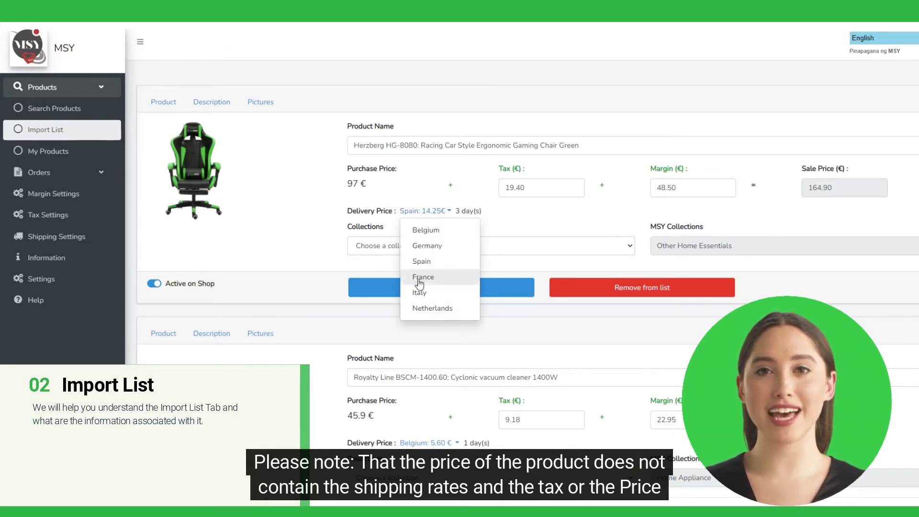
pyautogui.click(422, 279)
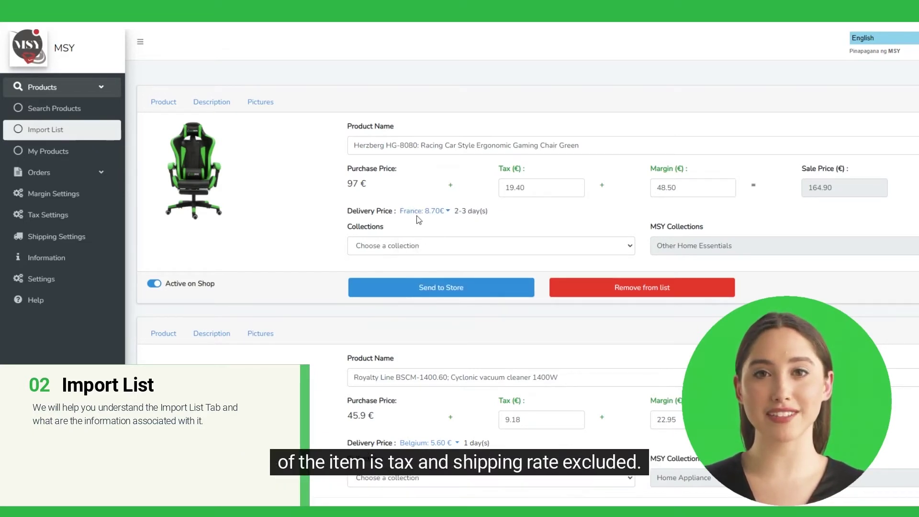
pyautogui.click(421, 213)
pyautogui.click(420, 293)
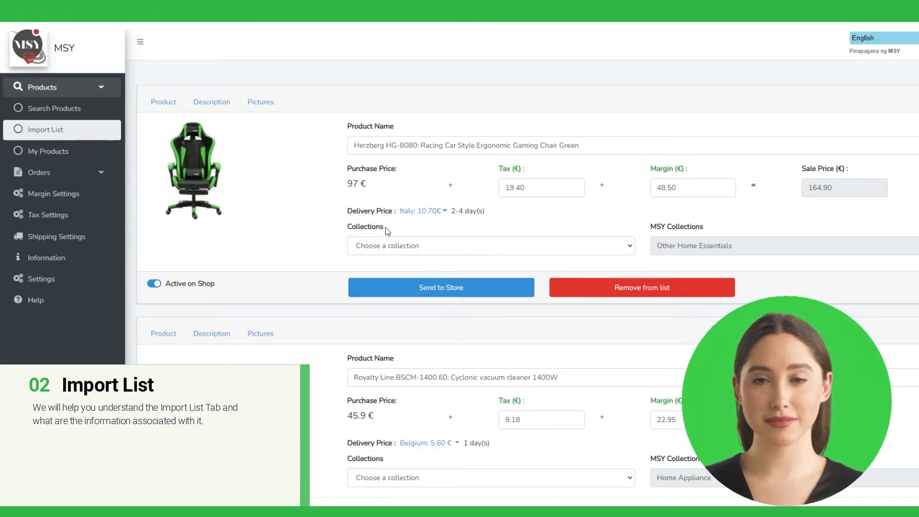
pyautogui.click(419, 249)
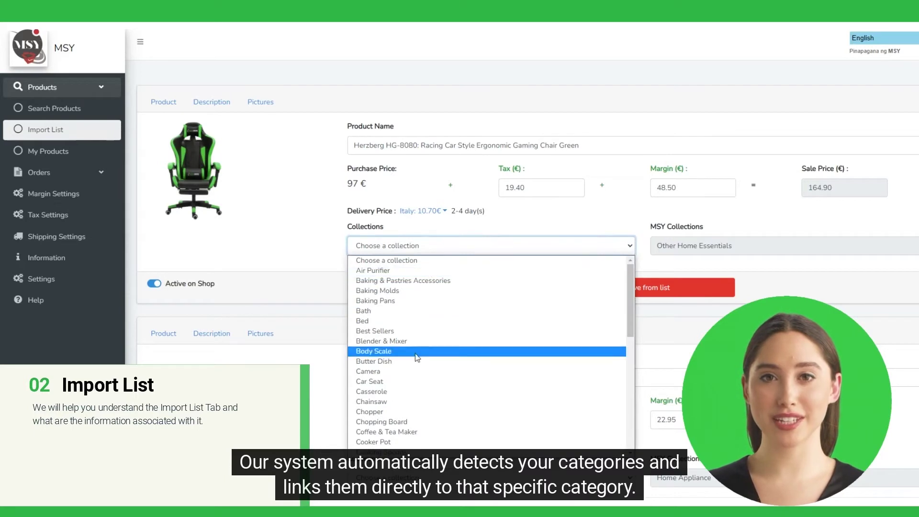
pyautogui.scroll(-5, 424, 427)
pyautogui.scroll(5, 414, 392)
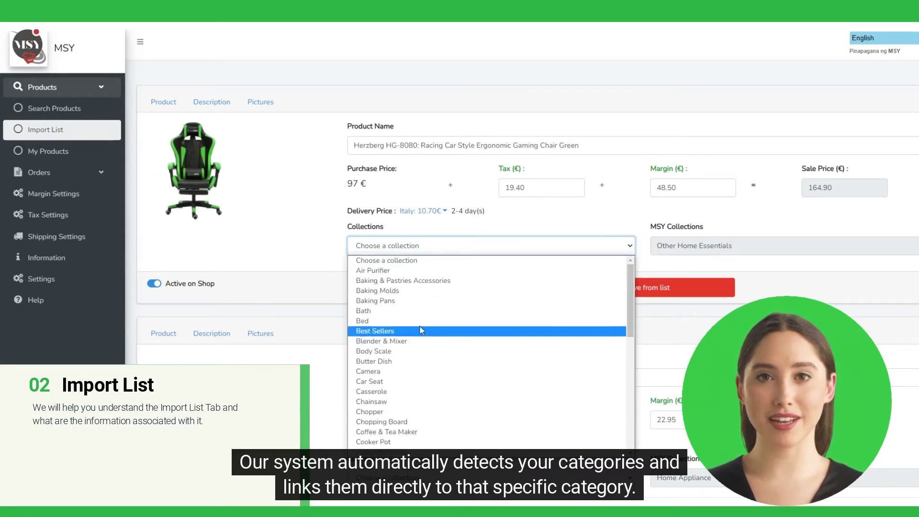
pyautogui.click(528, 209)
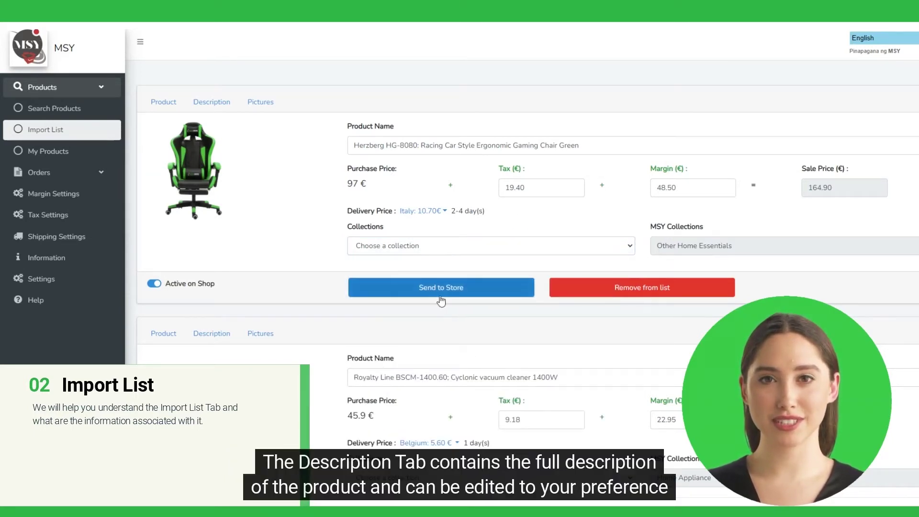
pyautogui.click(227, 103)
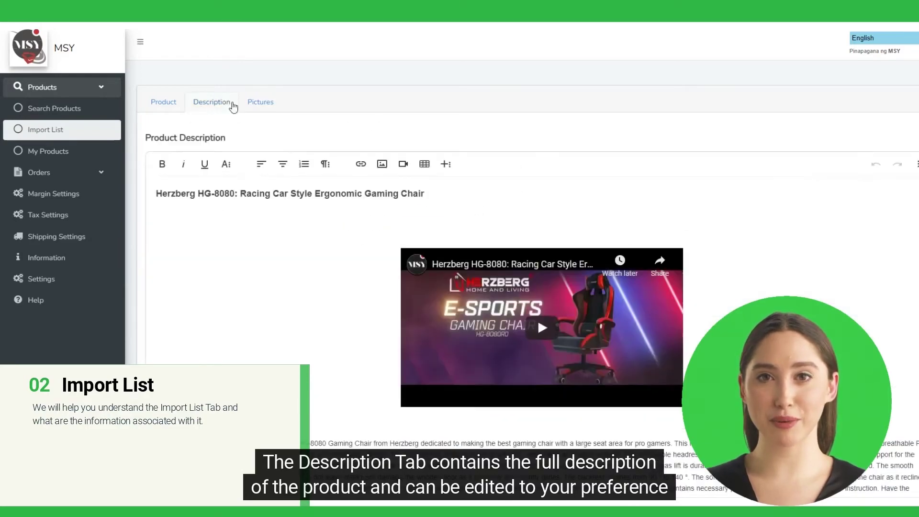
pyautogui.scroll(-10, 363, 272)
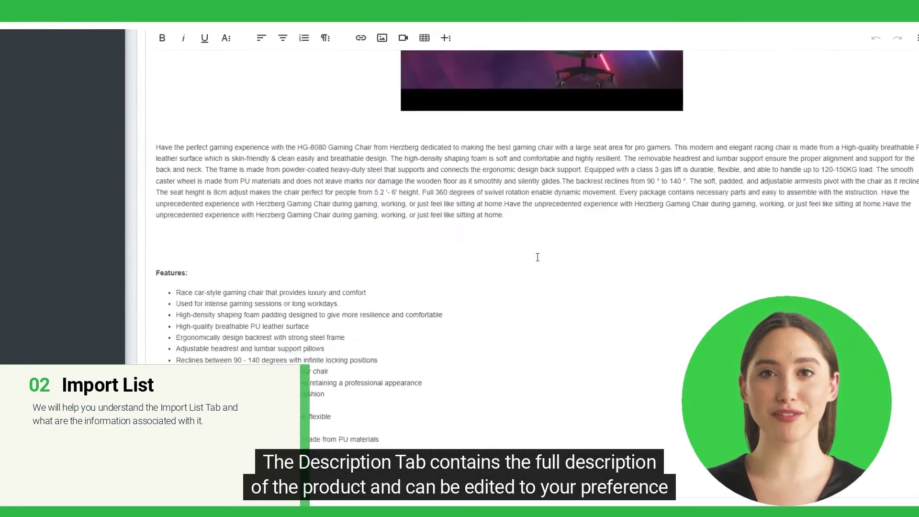
pyautogui.scroll(10, 540, 265)
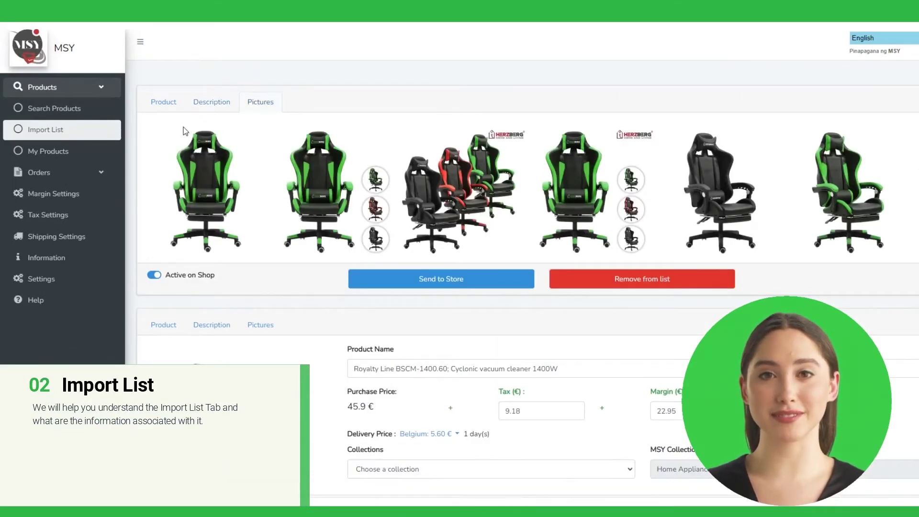
pyautogui.click(171, 108)
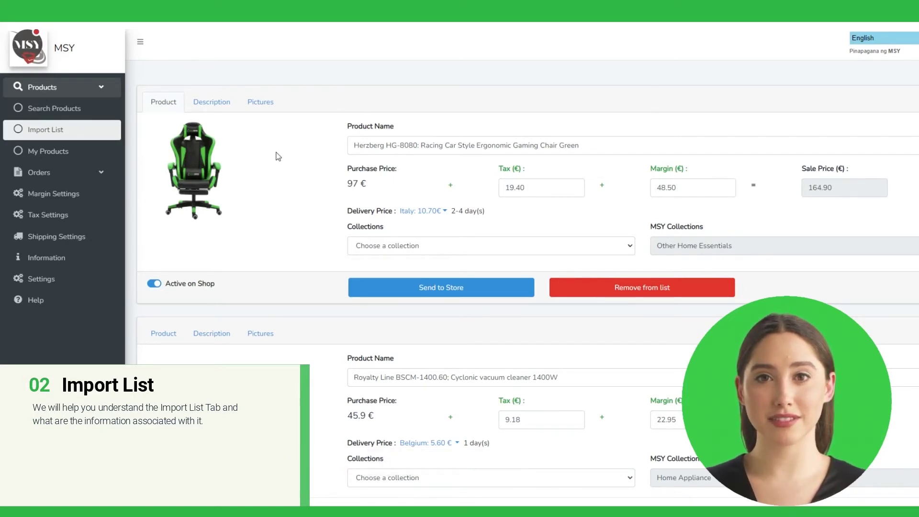
# - Put the gaming chair in the High-Tech collection and send it to the Shopify store
pyautogui.click(506, 247)
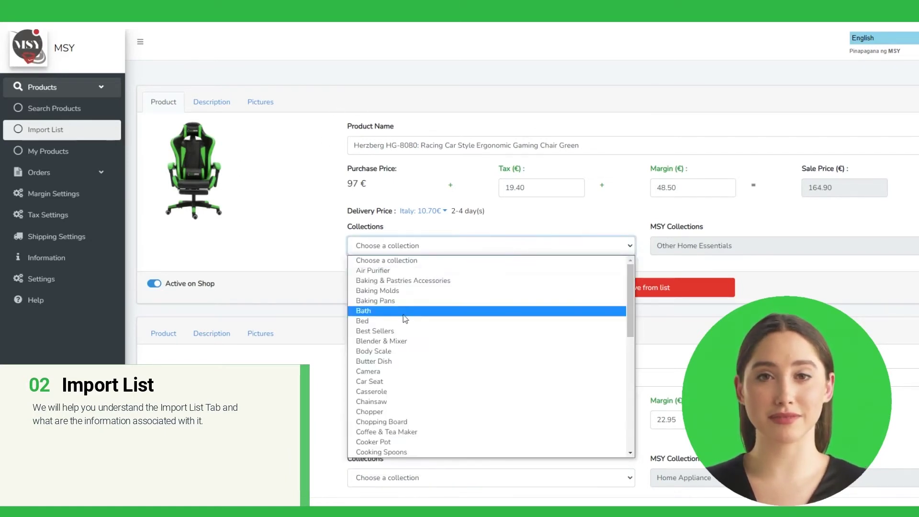
pyautogui.scroll(-10, 405, 316)
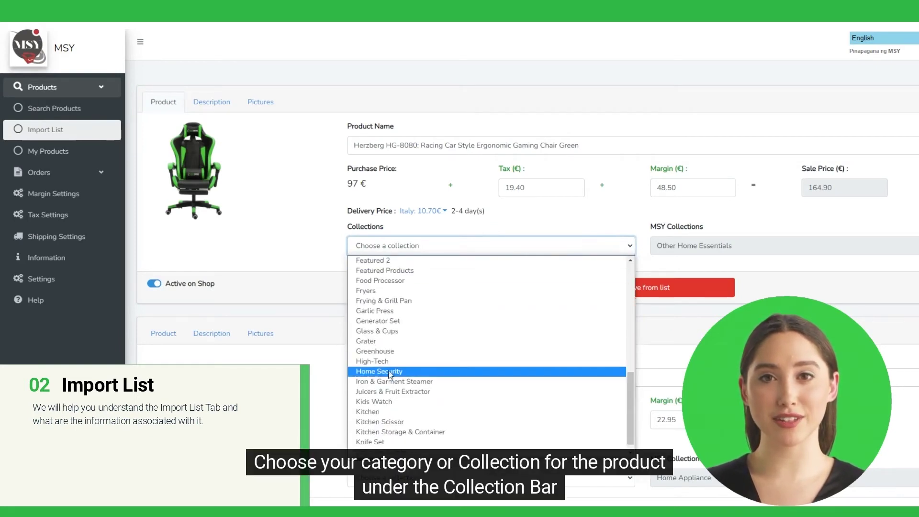
pyautogui.click(389, 362)
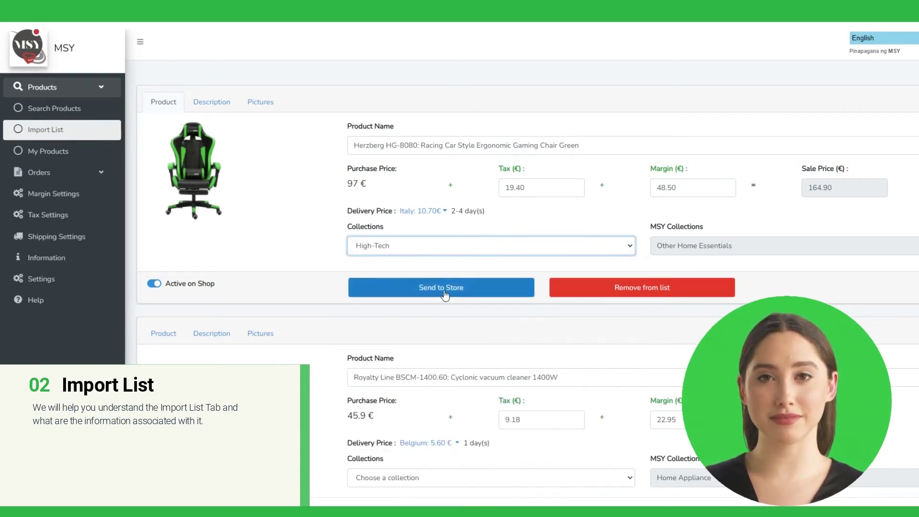
pyautogui.click(444, 291)
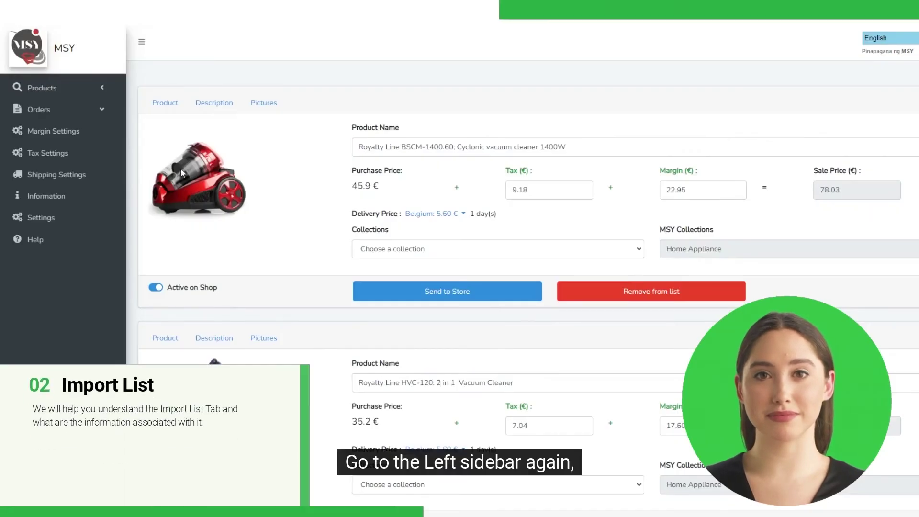
# - Under Products > My Products, open the gaming chair's Shopify admin listing via View on Store
pyautogui.click(62, 92)
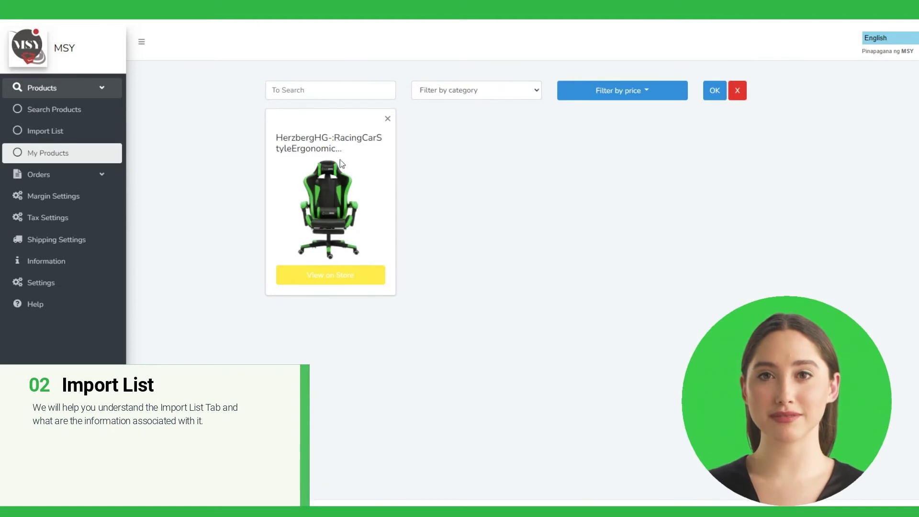
pyautogui.moveTo(348, 154); pyautogui.dragTo(283, 138)
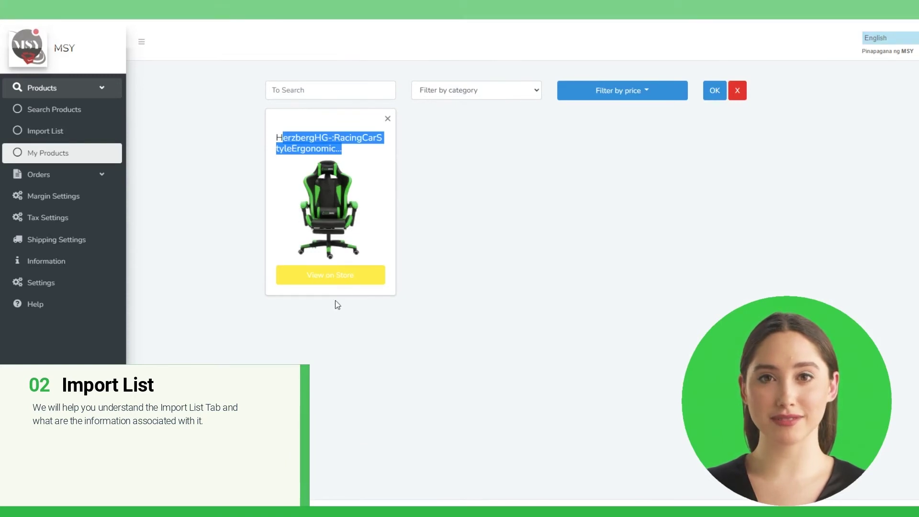
pyautogui.click(340, 283)
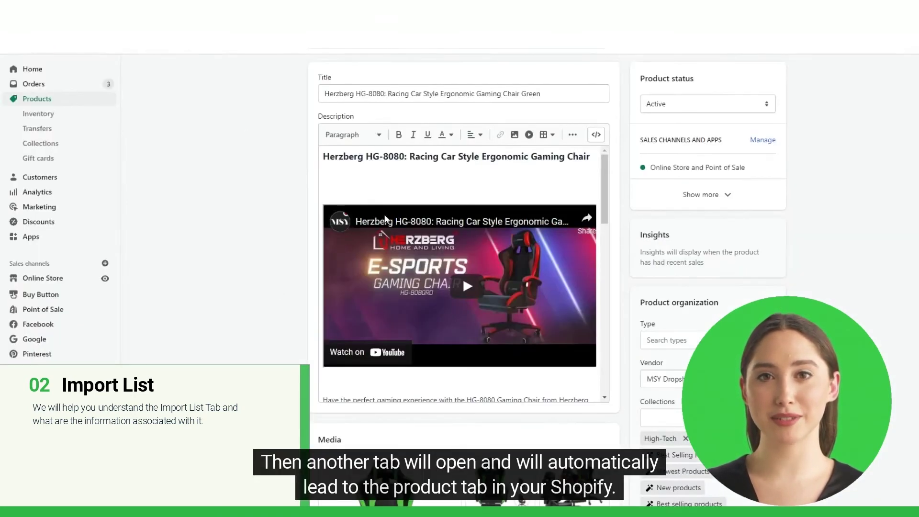
pyautogui.scroll(-2, 420, 258)
pyautogui.scroll(-5, 420, 259)
pyautogui.scroll(4, 419, 258)
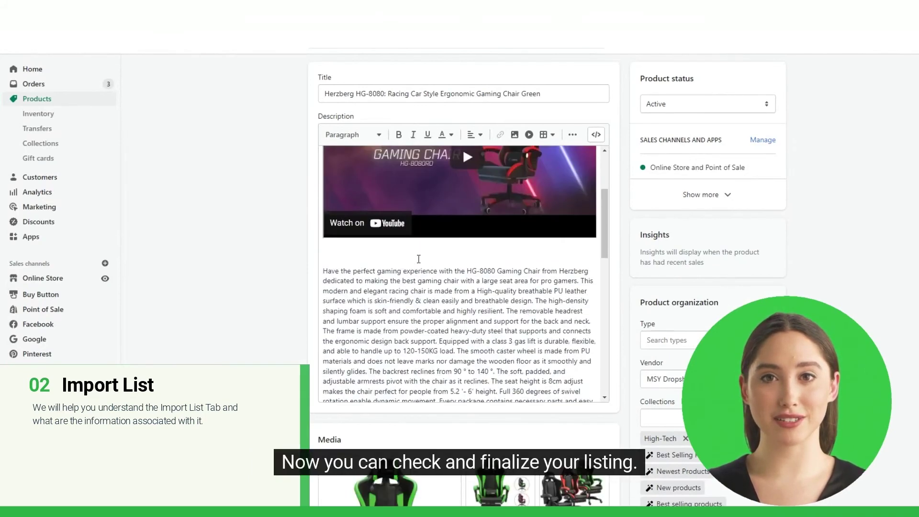
pyautogui.scroll(2, 419, 259)
pyautogui.scroll(-6, 420, 260)
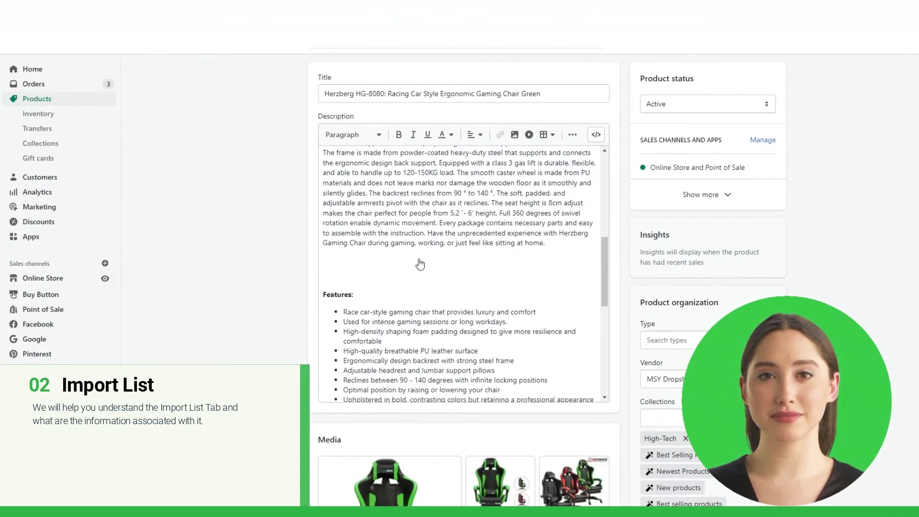
pyautogui.scroll(-6, 419, 261)
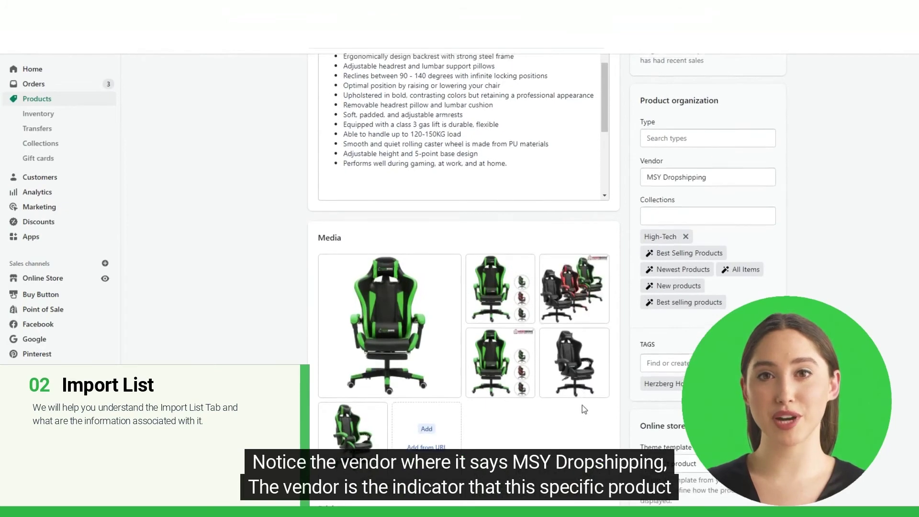
pyautogui.scroll(2, 703, 300)
pyautogui.moveTo(716, 278); pyautogui.dragTo(648, 277)
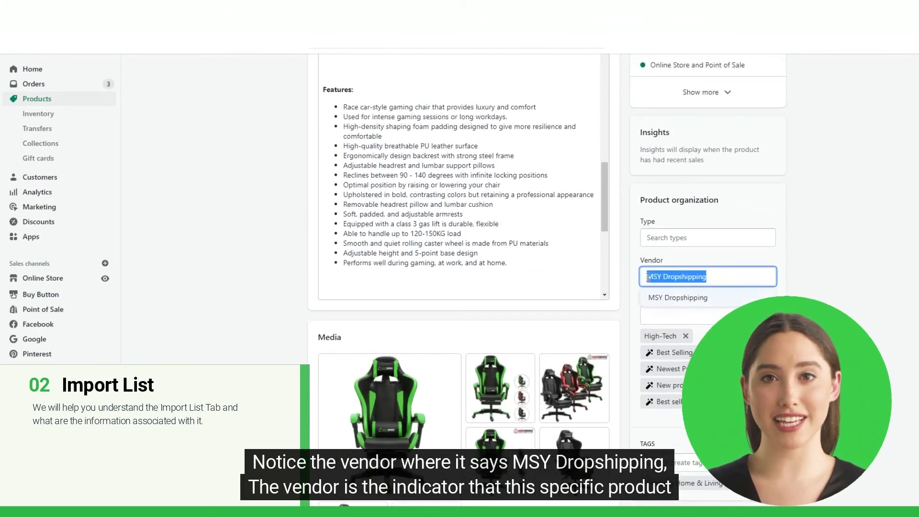
pyautogui.click(679, 261)
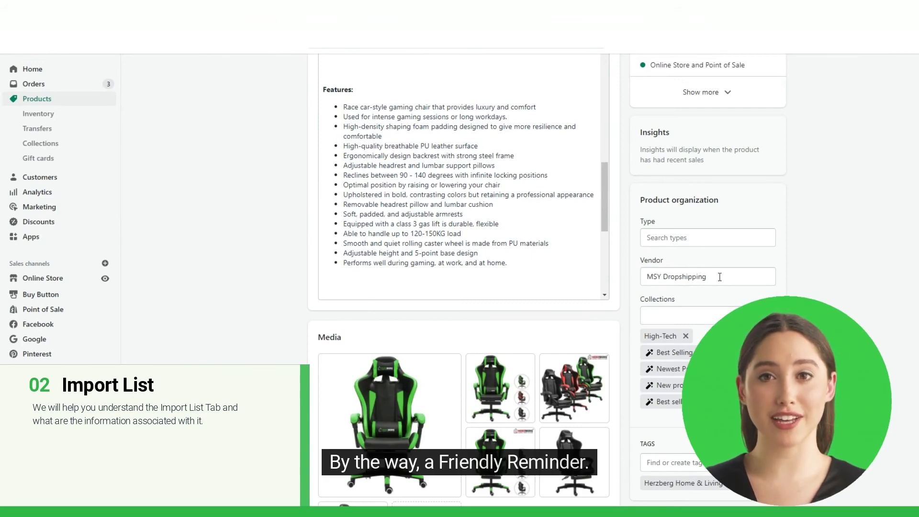
pyautogui.moveTo(720, 277); pyautogui.dragTo(646, 278)
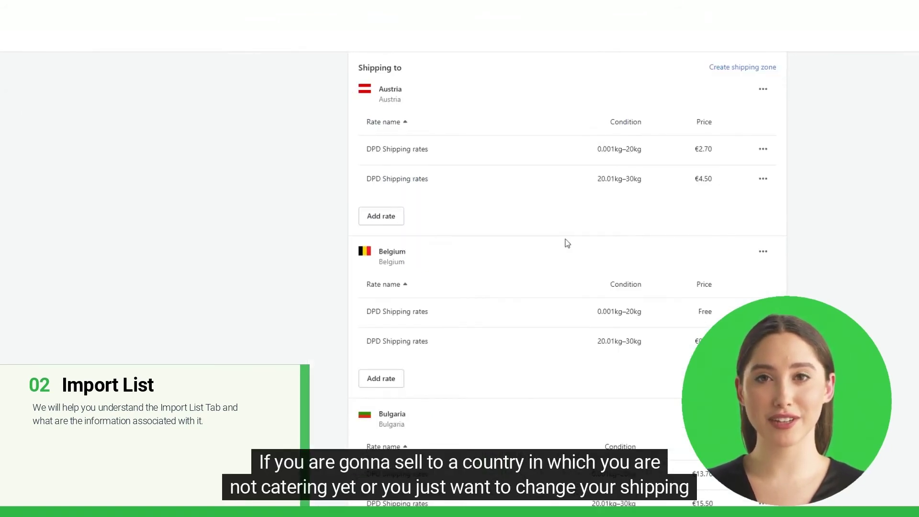
pyautogui.scroll(-3, 509, 214)
pyautogui.scroll(3, 510, 212)
pyautogui.scroll(-3, 510, 211)
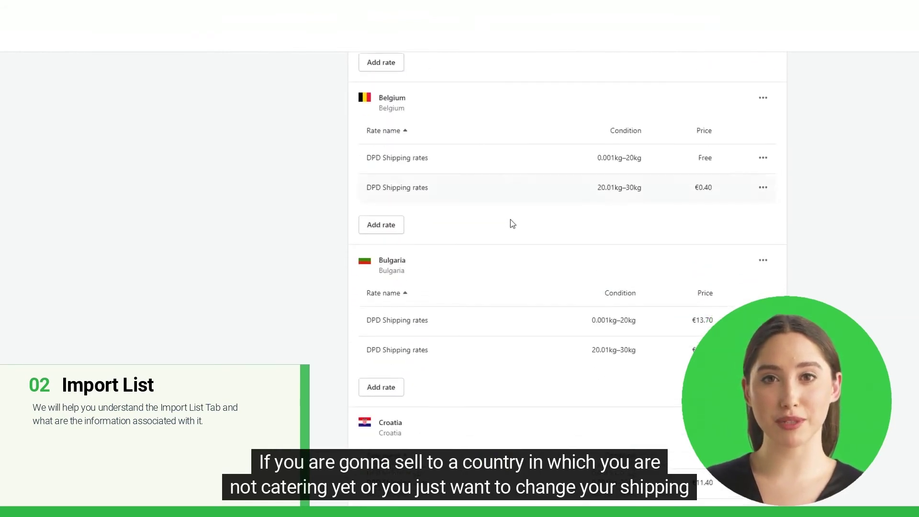
pyautogui.scroll(3, 510, 219)
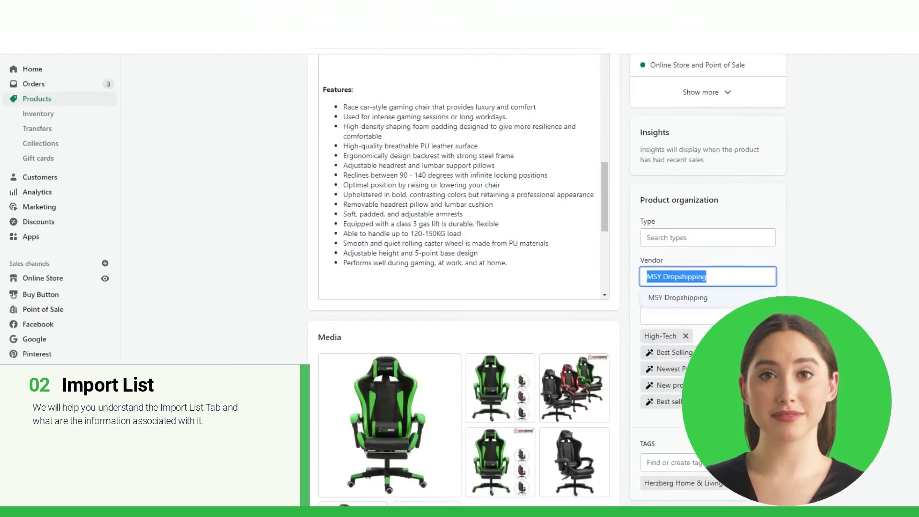
# - View the gaming chair's live storefront page, priced €164.90, from the product's More actions menu
pyautogui.scroll(3, 611, 231)
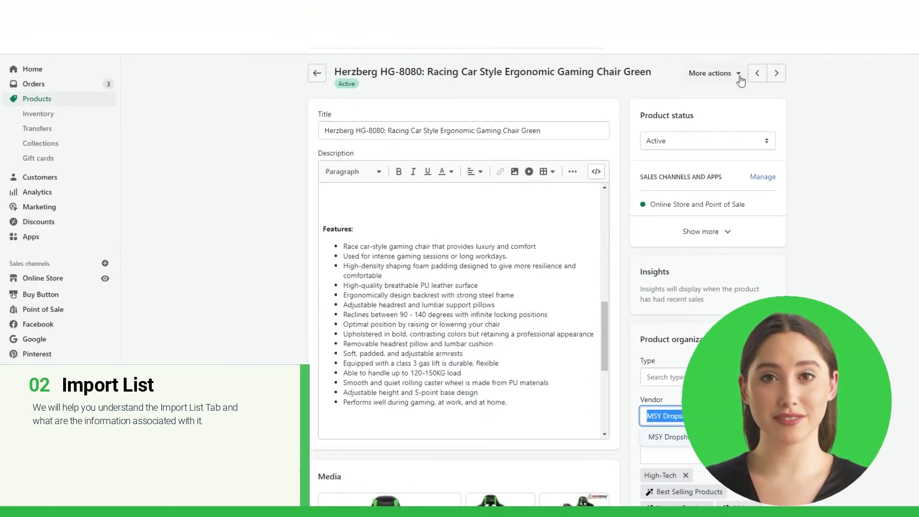
pyautogui.click(738, 76)
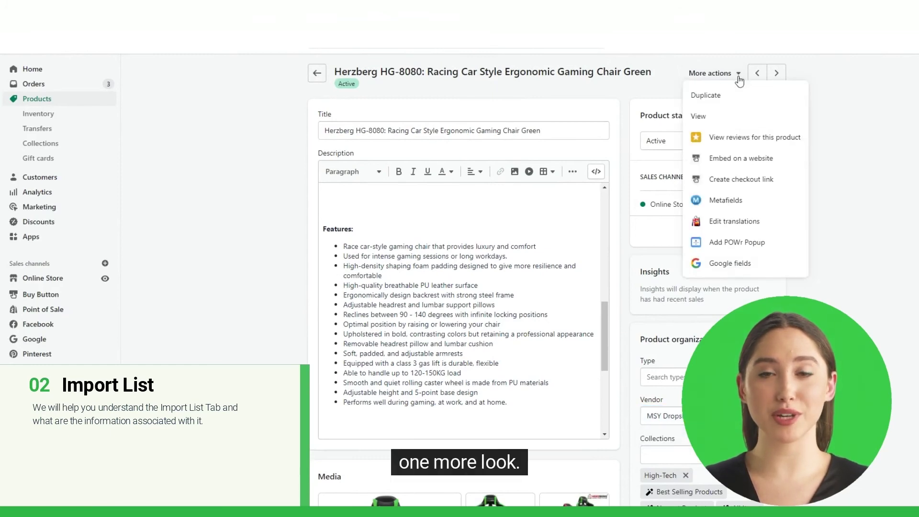
pyautogui.click(700, 117)
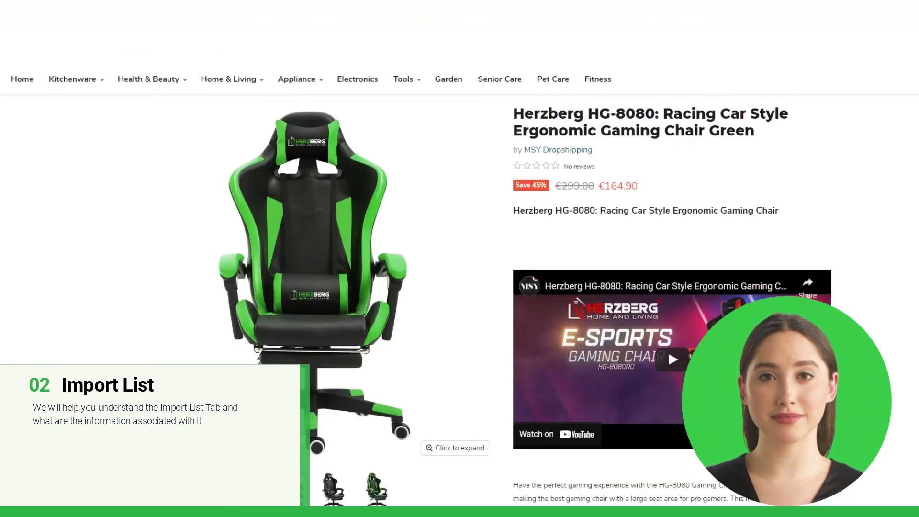